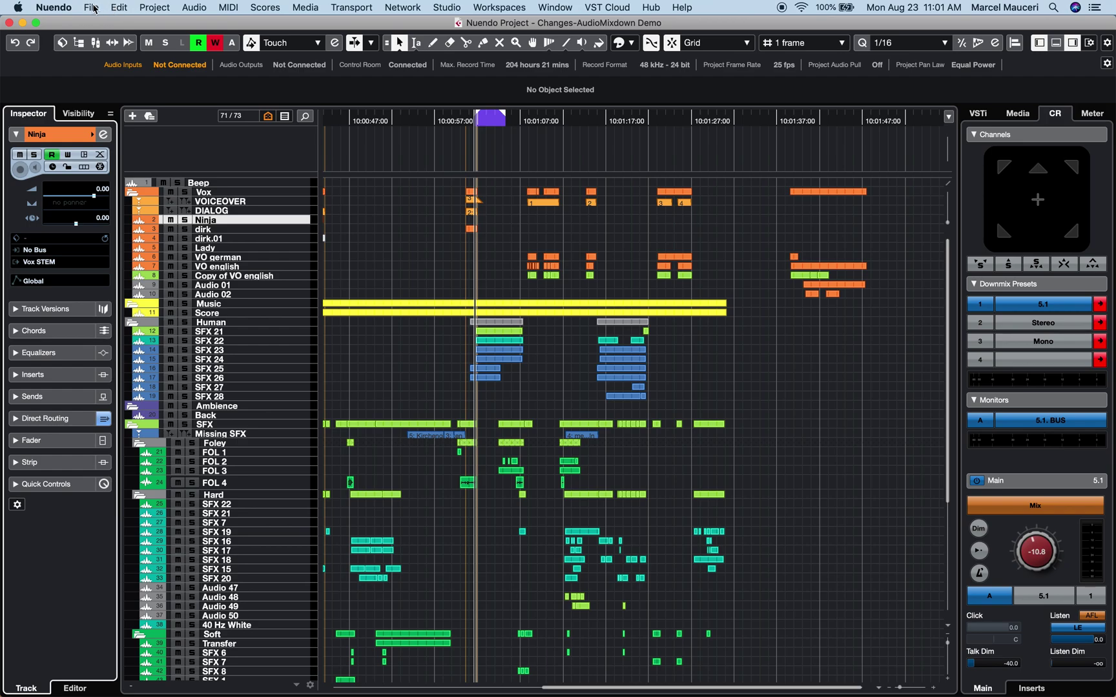
- Open the Export Audio Mixdown dialog and set Channel Selection to Multiple
{"action": "left_click", "coordinate": [94, 9]}
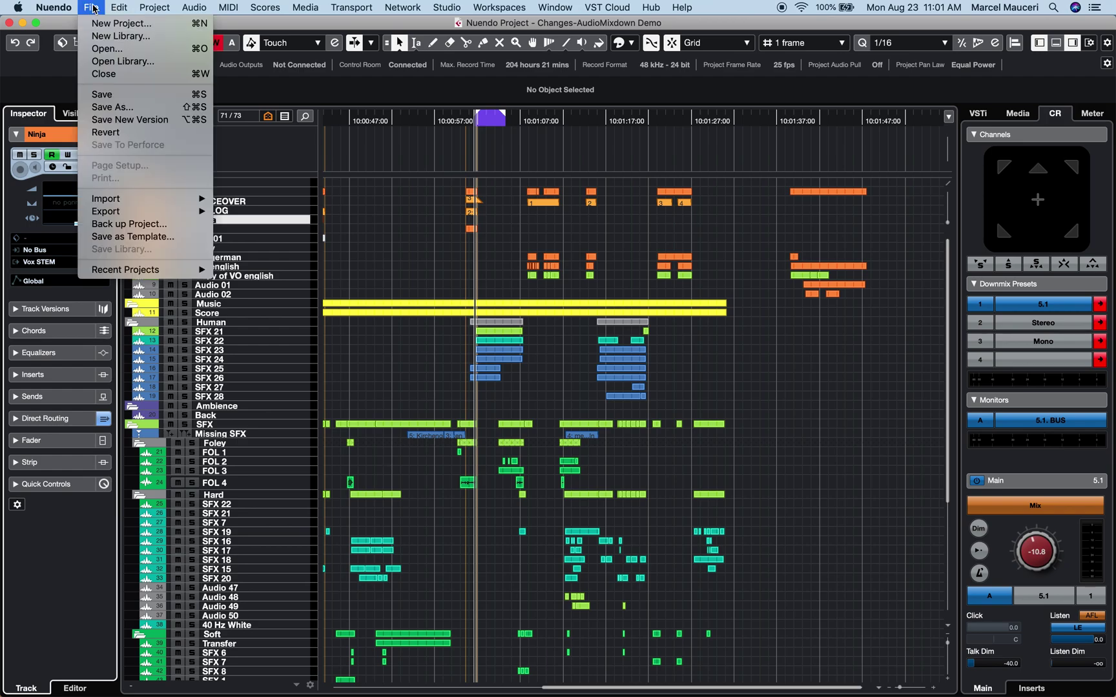
{"action": "mouse_move", "coordinate": [162, 211]}
{"action": "left_click", "coordinate": [244, 212]}
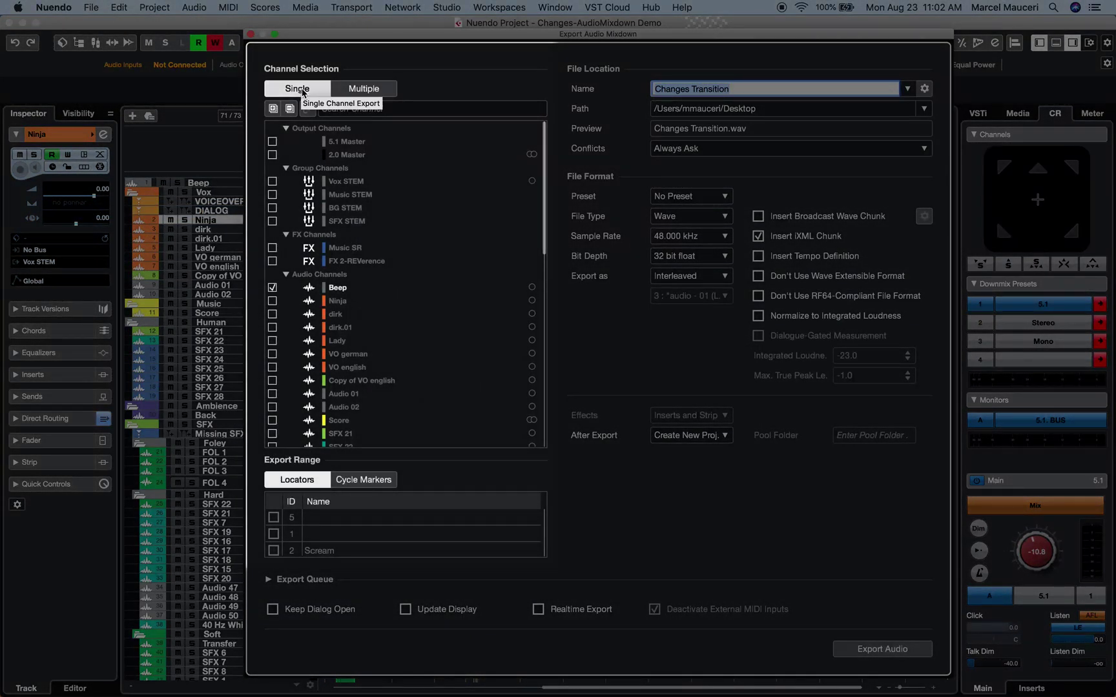
{"action": "left_click", "coordinate": [359, 93]}
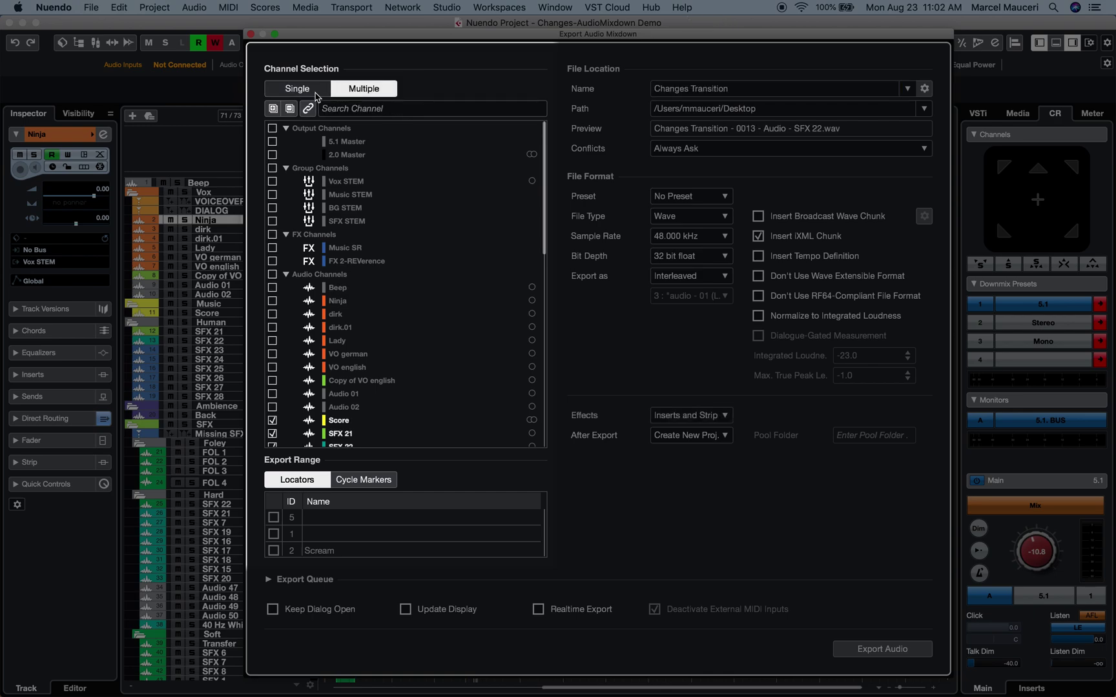
{"action": "left_click", "coordinate": [302, 91]}
{"action": "left_click", "coordinate": [288, 111]}
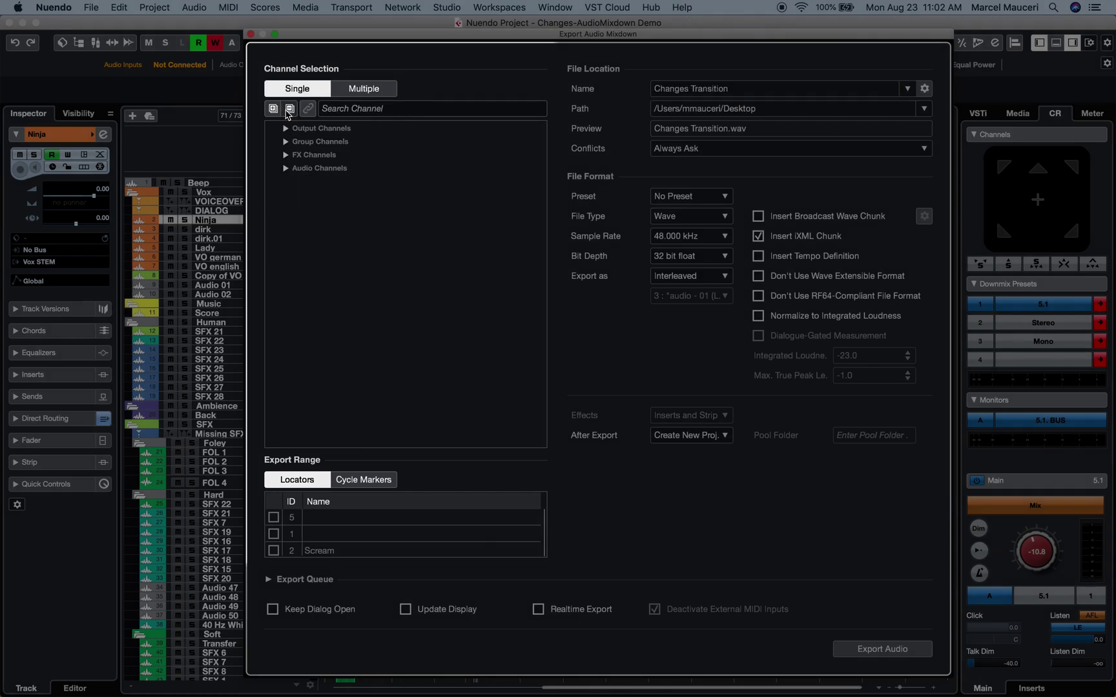
{"action": "left_click", "coordinate": [274, 109]}
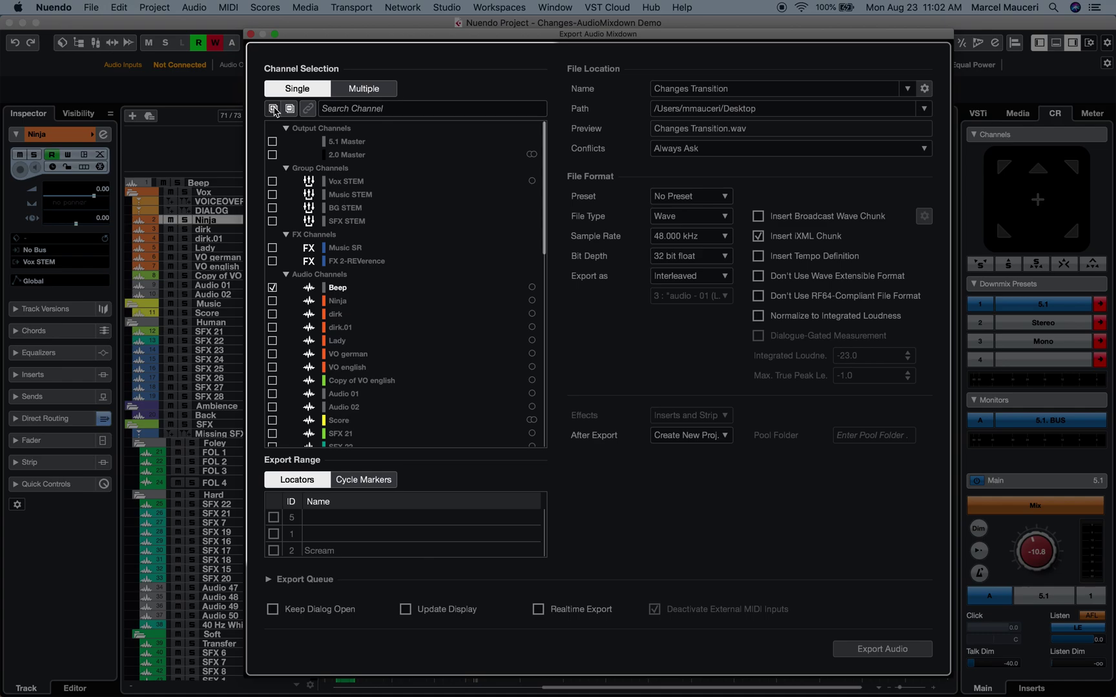
{"action": "left_click", "coordinate": [354, 109]}
{"action": "type", "text": "Ninj"}
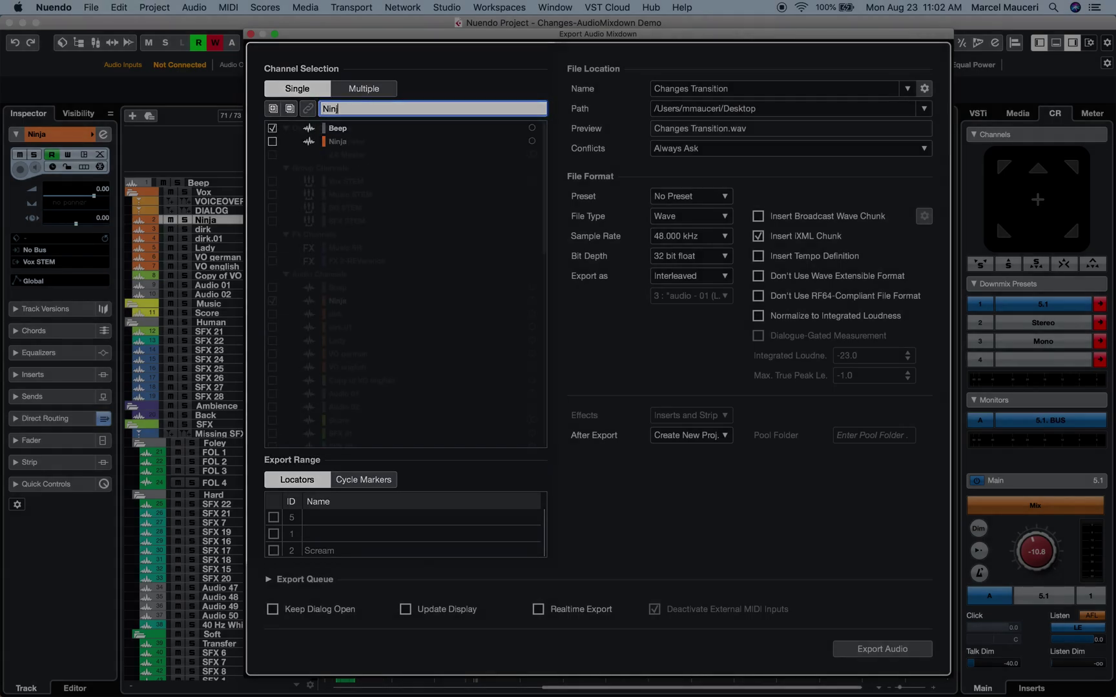
{"action": "key", "text": "BackSpace"}
{"action": "key", "text": "BackSpace"}
{"action": "key", "text": "BackSpace"}
{"action": "key", "text": "BackSpace"}
{"action": "left_click", "coordinate": [357, 91]}
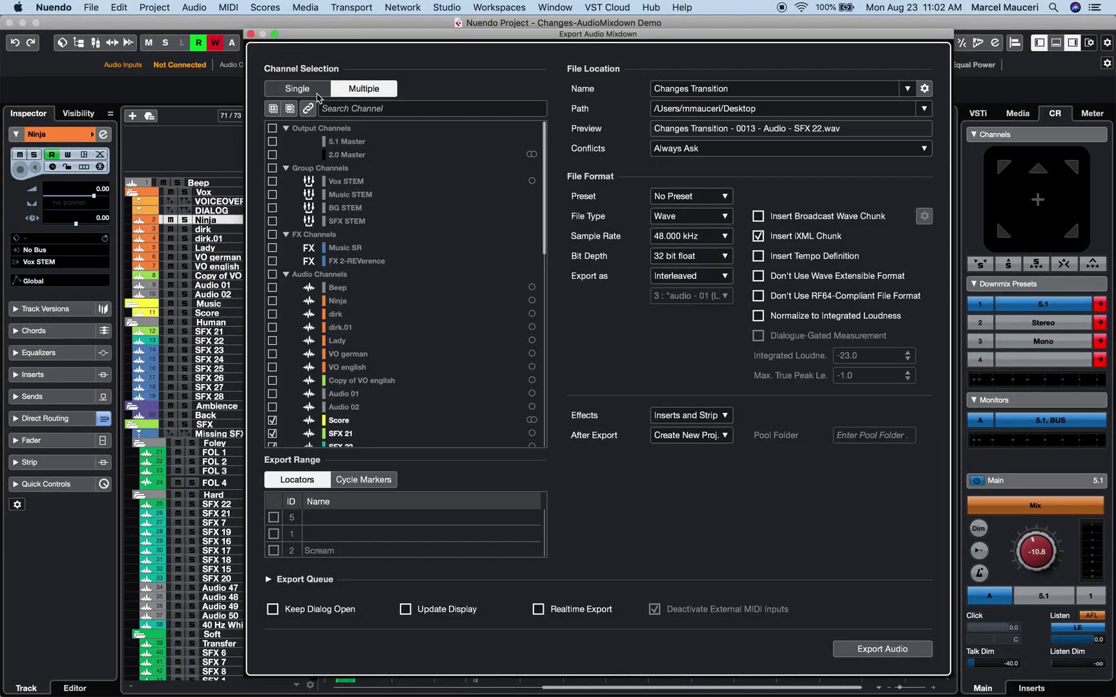
- With Link enabled, select tracks SFX 21 to SFX 24 for export, then disable Link
{"action": "left_click", "coordinate": [309, 108]}
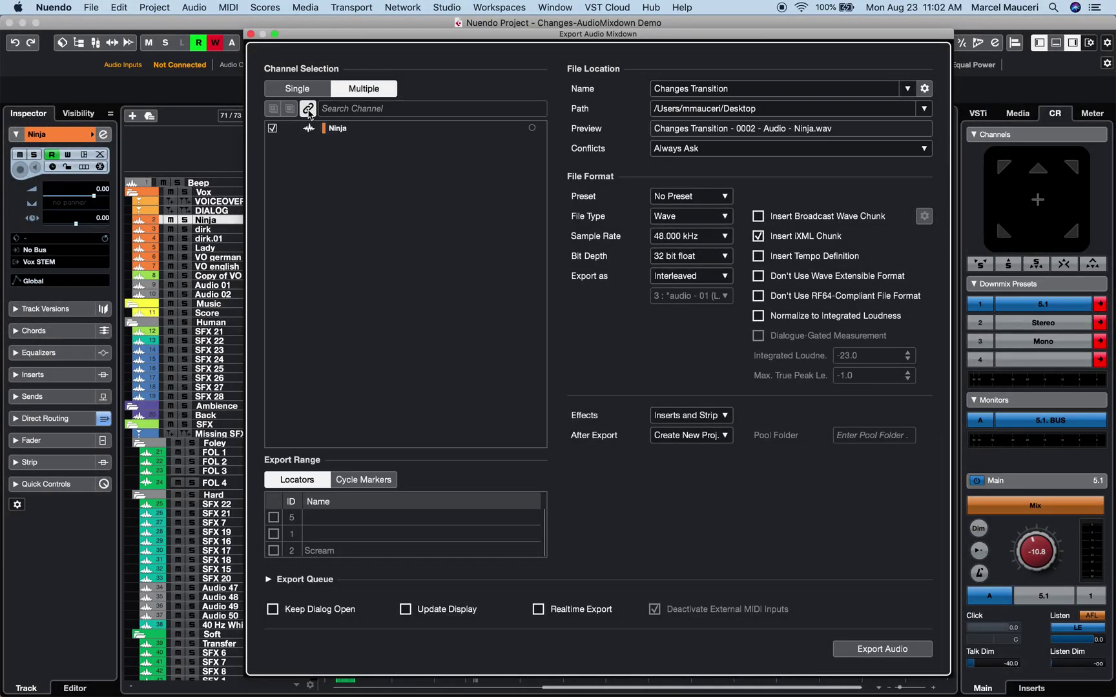
{"action": "left_click", "coordinate": [217, 266]}
{"action": "key", "text": "Down"}
{"action": "key", "text": "Down"}
{"action": "key", "text": "Down"}
{"action": "key", "text": "Down"}
{"action": "key", "text": "Down"}
{"action": "key", "text": "Down"}
{"action": "key", "text": "Down"}
{"action": "key", "text": "shift+Down"}
{"action": "key", "text": "shift+Down"}
{"action": "key", "text": "shift+Down"}
{"action": "key", "text": "shift+Down"}
{"action": "key", "text": "shift+Down"}
{"action": "key", "text": "shift+Down"}
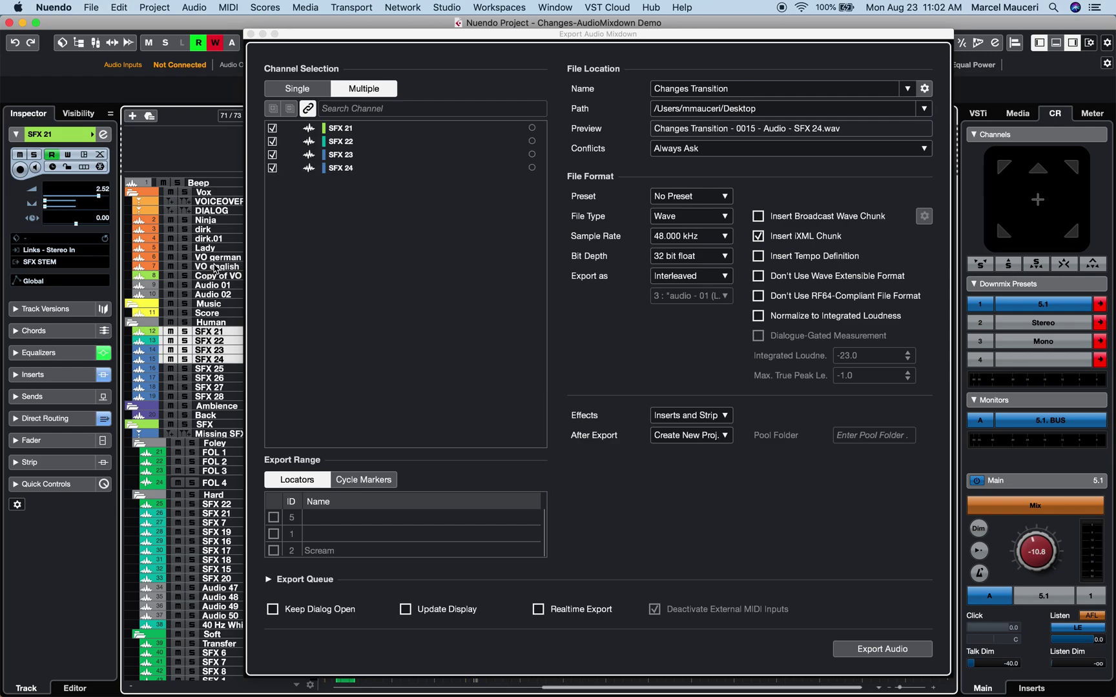
{"action": "key", "text": "F3"}
{"action": "left_click", "coordinate": [179, 543], "text": "shift"}
{"action": "left_click", "coordinate": [240, 552], "text": "shift"}
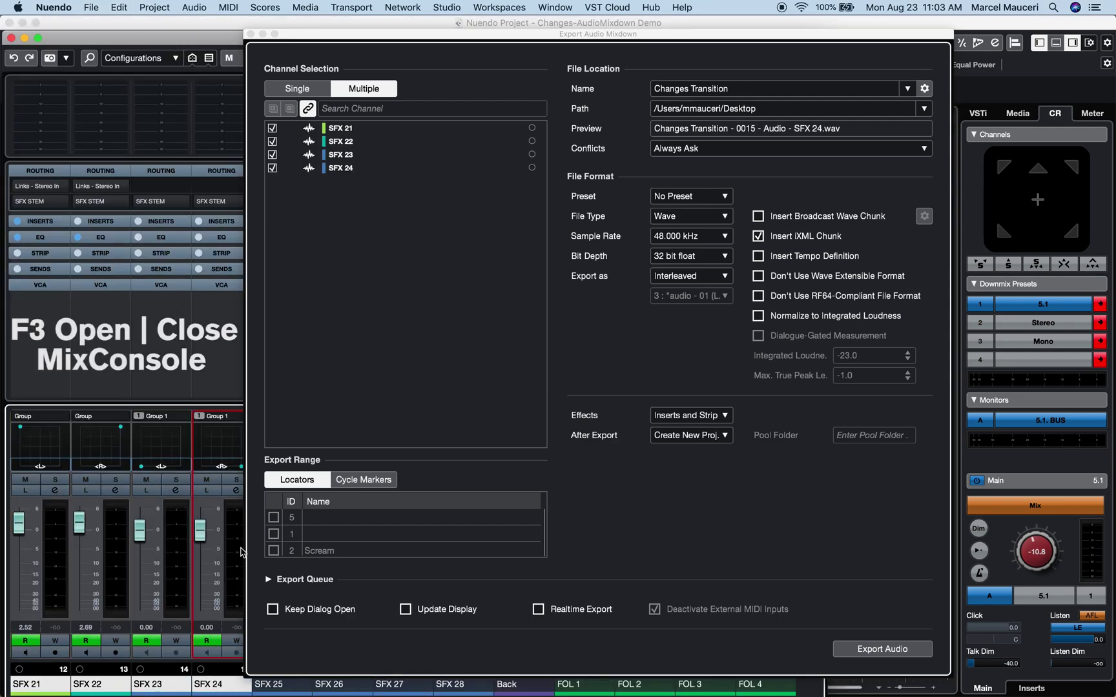
{"action": "key", "text": "F3"}
{"action": "left_click", "coordinate": [312, 110]}
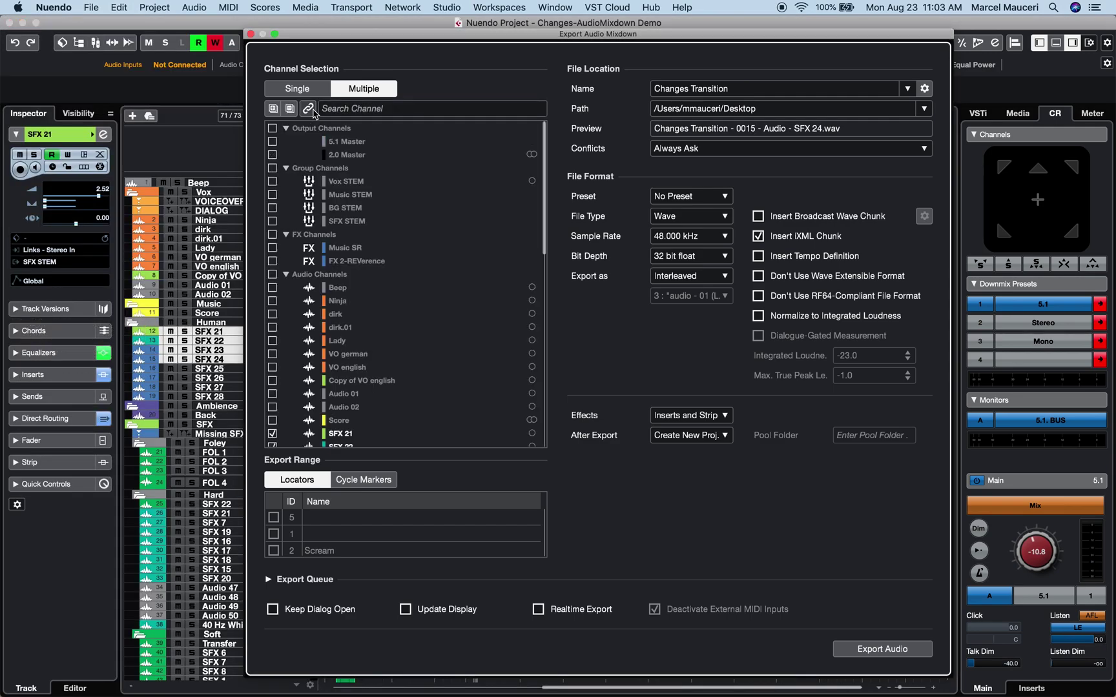
- Add a new group channel named Test in the Group/FX audio connections
{"action": "key", "text": "F4"}
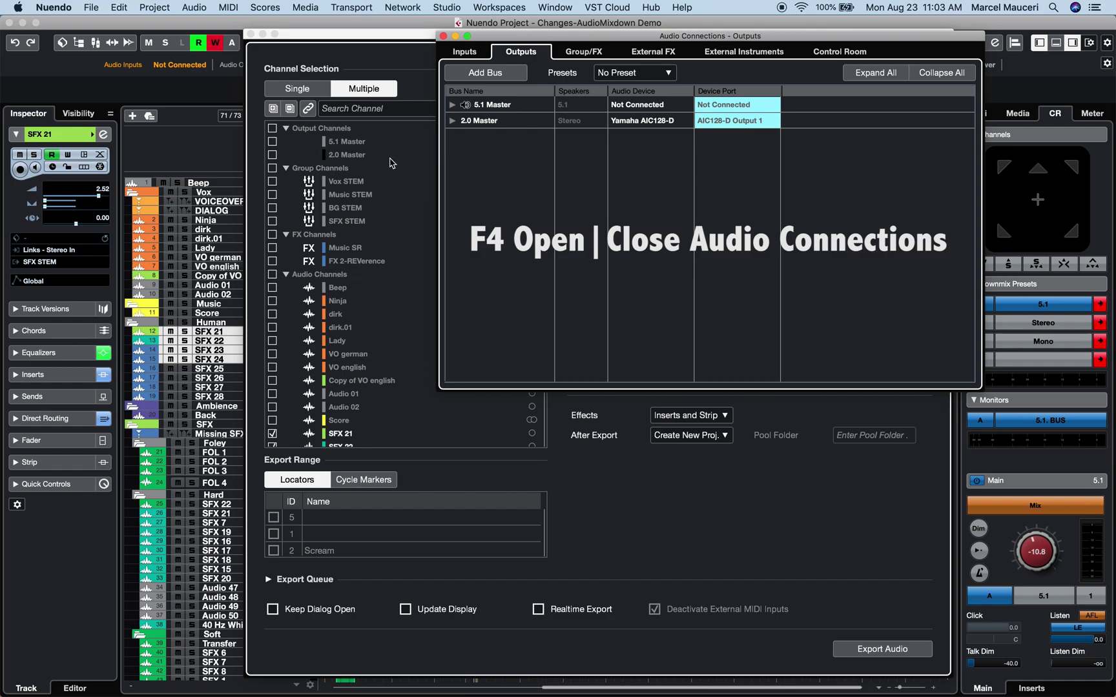
{"action": "left_click", "coordinate": [581, 55]}
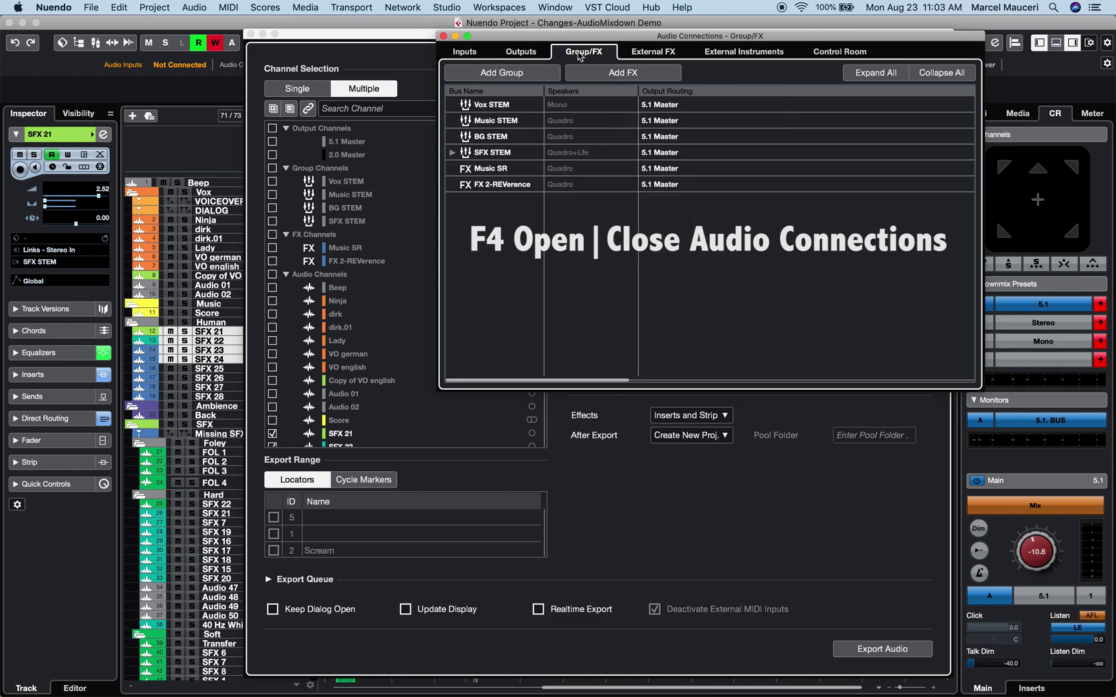
{"action": "left_click", "coordinate": [501, 73]}
{"action": "type", "text": "Test"}
{"action": "key", "text": "Return"}
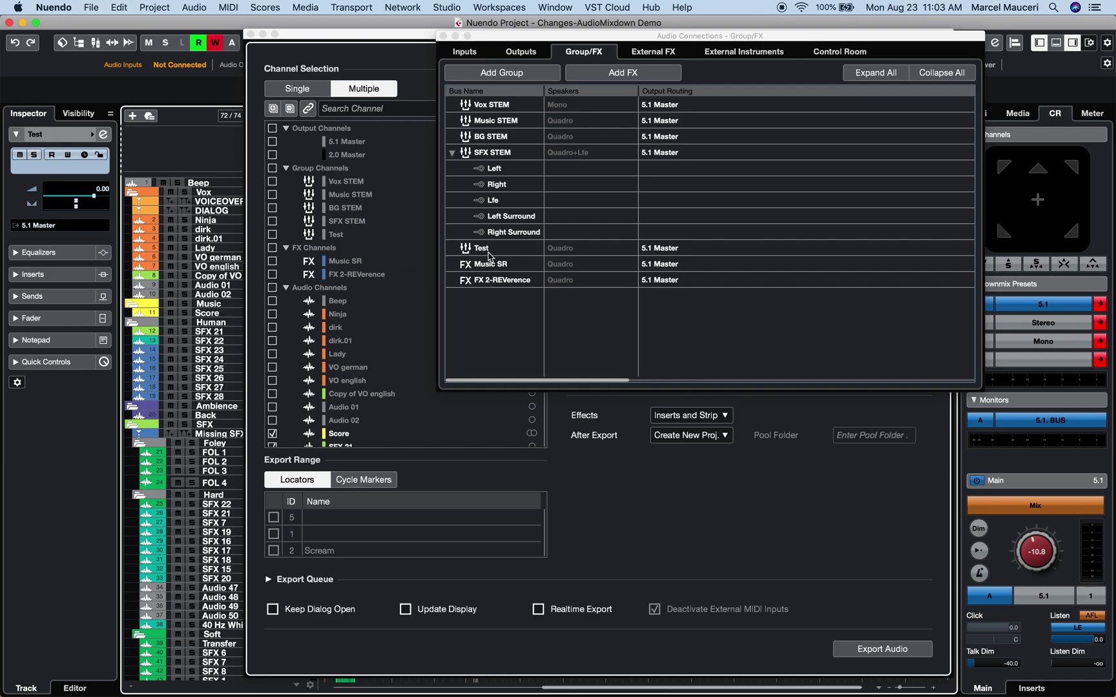
- Set the Test group's output routing to 5.1 Master
{"action": "left_click", "coordinate": [654, 254]}
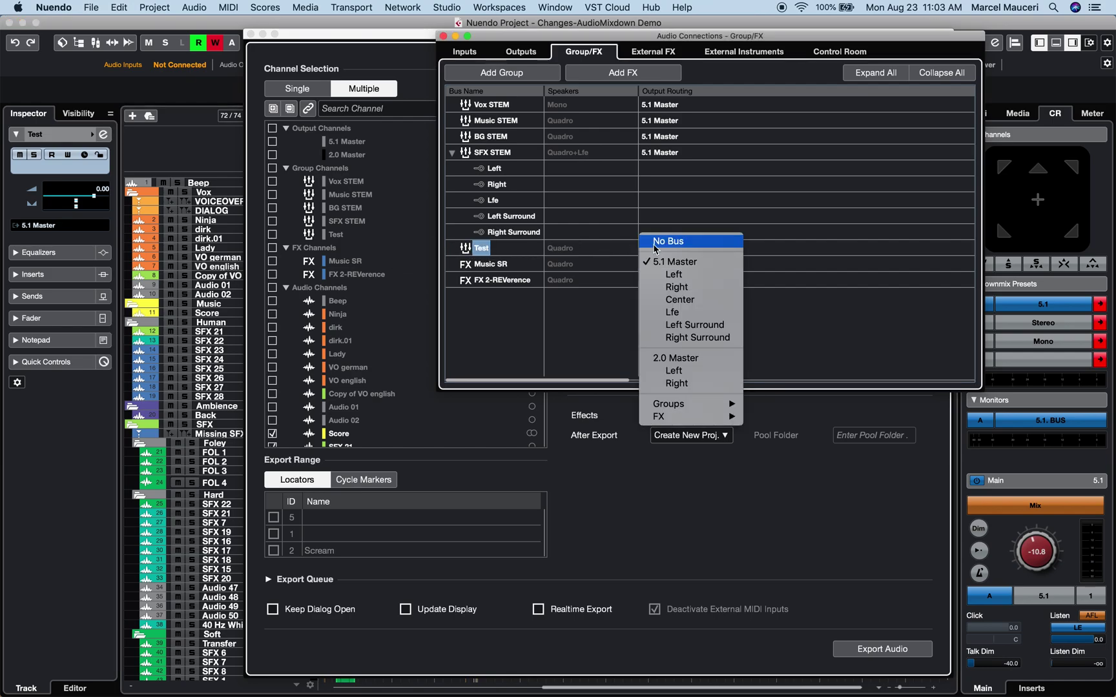
{"action": "left_click", "coordinate": [655, 243]}
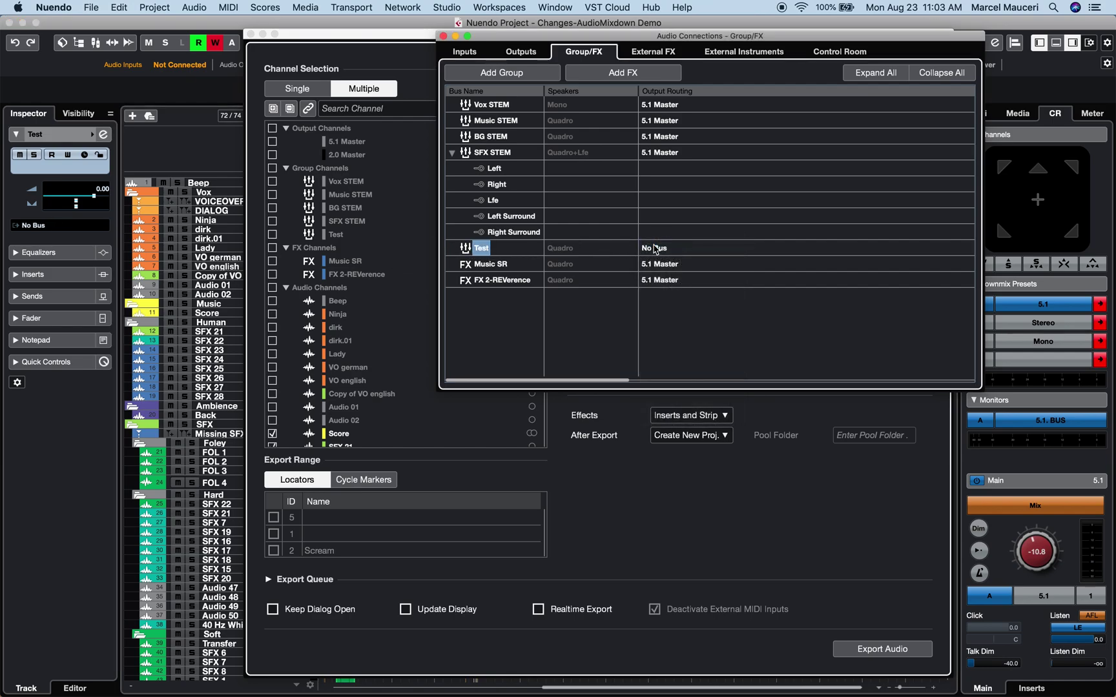
{"action": "left_click", "coordinate": [654, 168]}
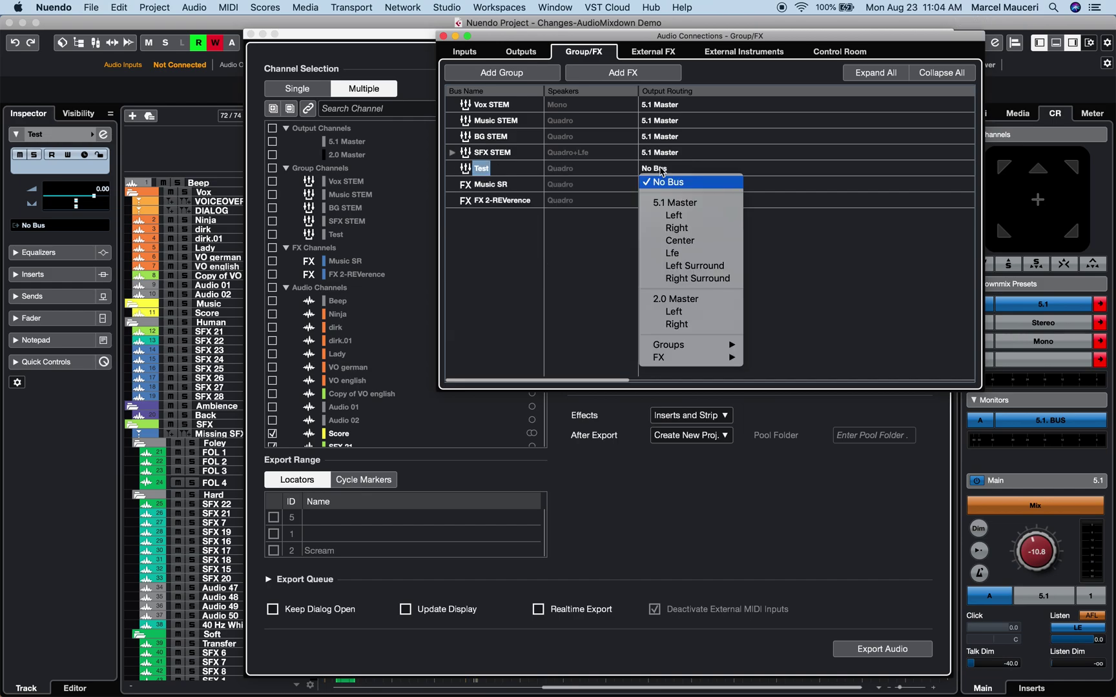
{"action": "left_click", "coordinate": [659, 244]}
{"action": "left_click", "coordinate": [205, 221]}
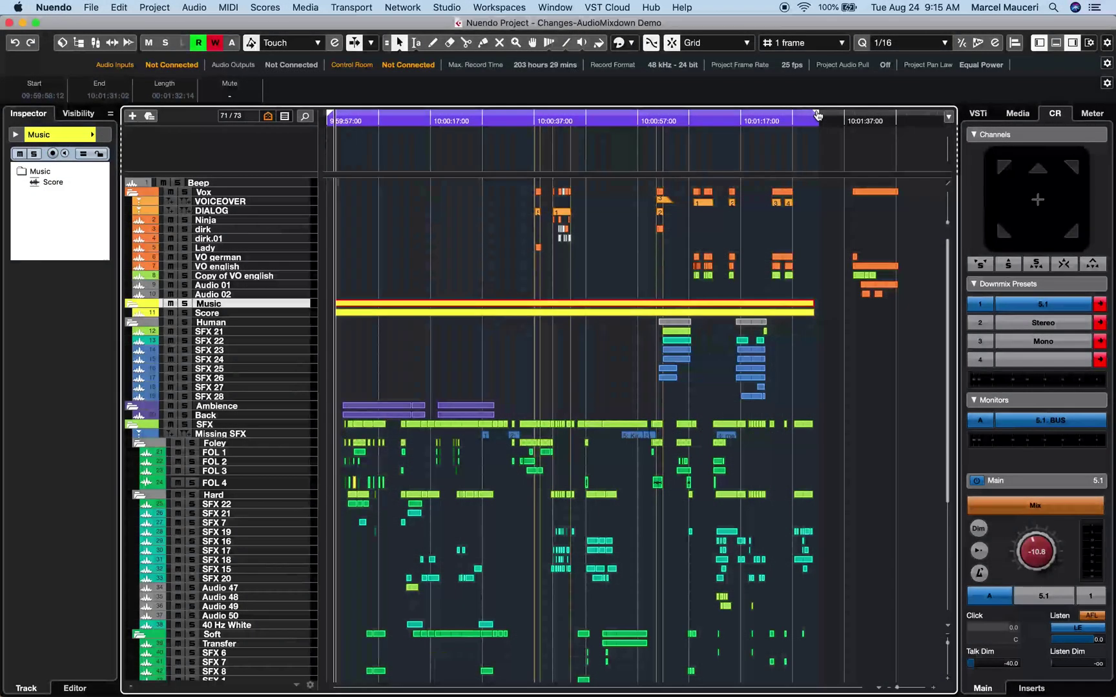
- Use DIALOG track cycle markers as export range, ticking Jane VO 1 Hello, 2 Story and Scream
{"action": "left_click_drag", "start_coordinate": [821, 116], "coordinate": [865, 115]}
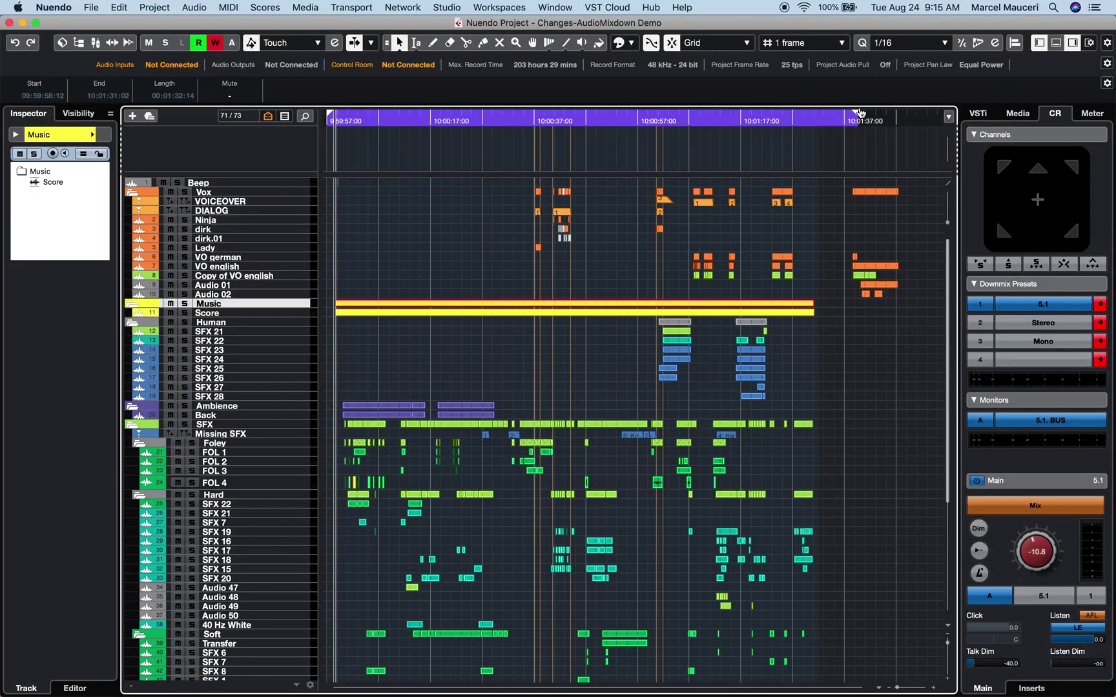
{"action": "left_click_drag", "start_coordinate": [688, 116], "coordinate": [722, 109]}
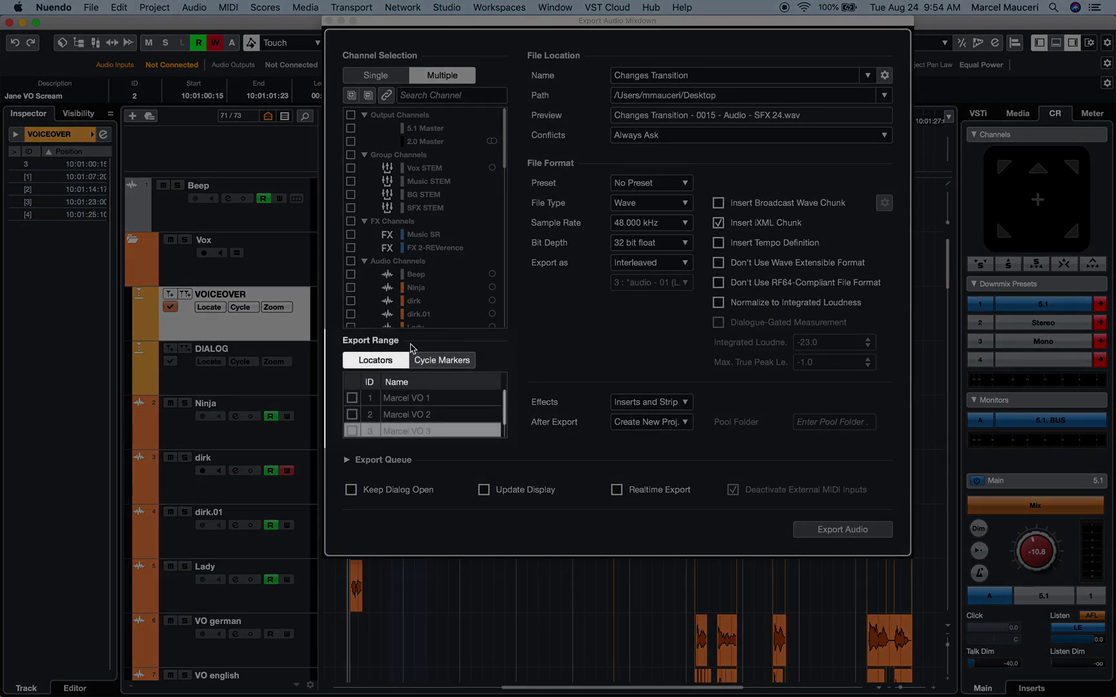
{"action": "left_click", "coordinate": [427, 360]}
{"action": "left_click", "coordinate": [170, 363]}
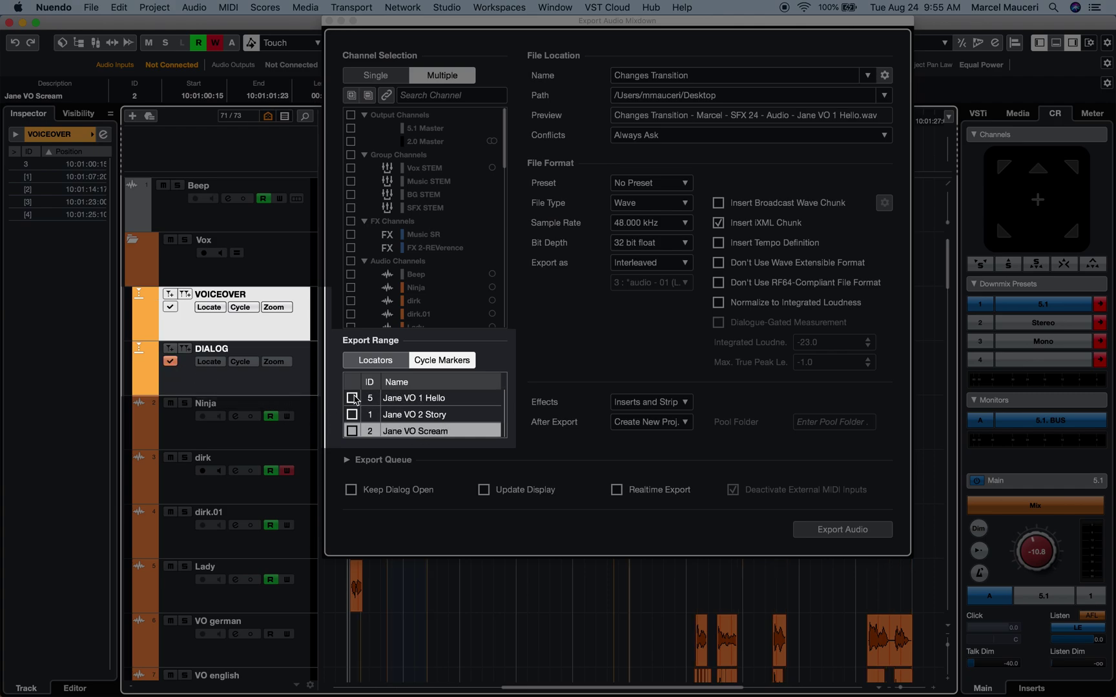
{"action": "left_click", "coordinate": [352, 397]}
{"action": "left_click", "coordinate": [351, 414]}
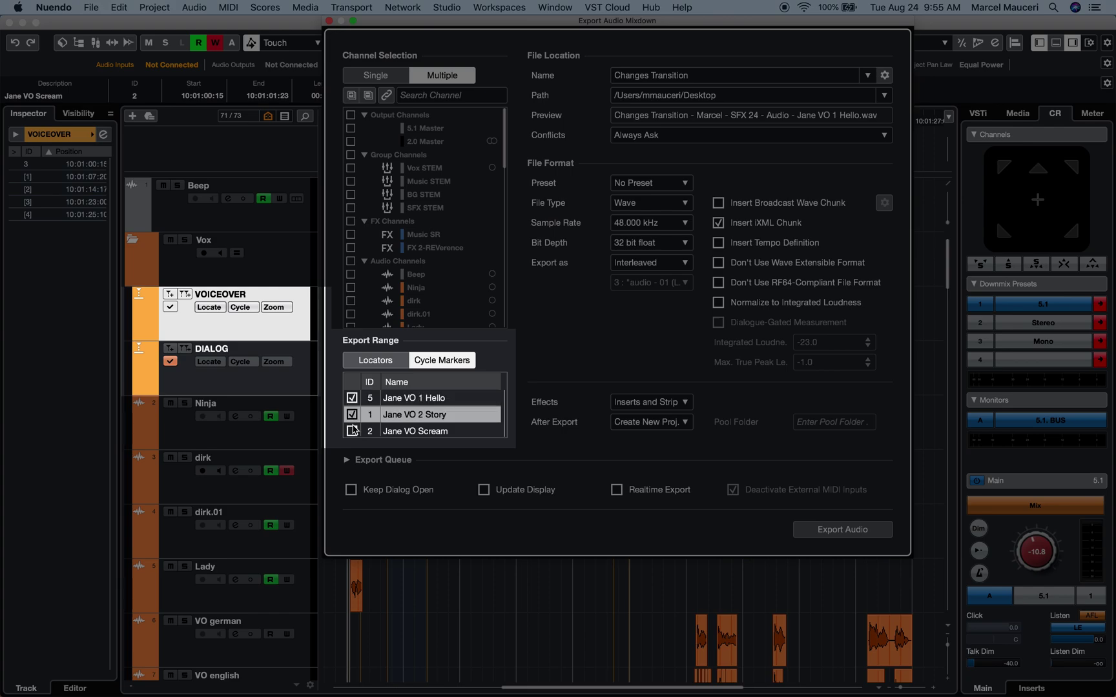
{"action": "left_click", "coordinate": [352, 432]}
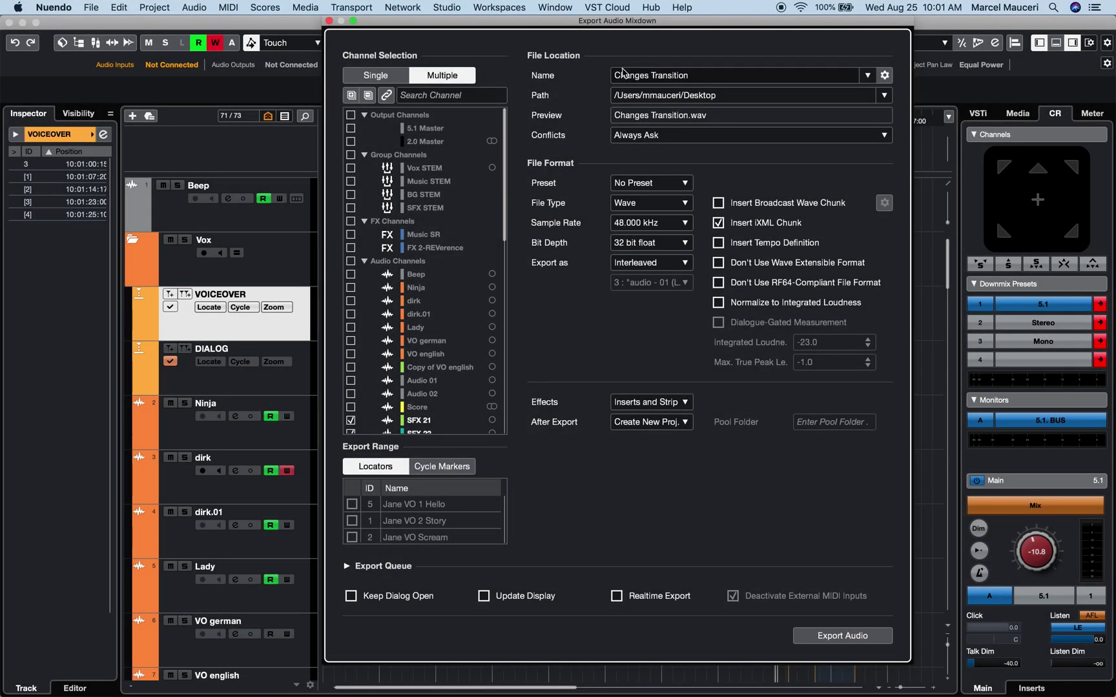
- Rename the export file to Changes Transition 1
{"action": "left_click", "coordinate": [700, 76]}
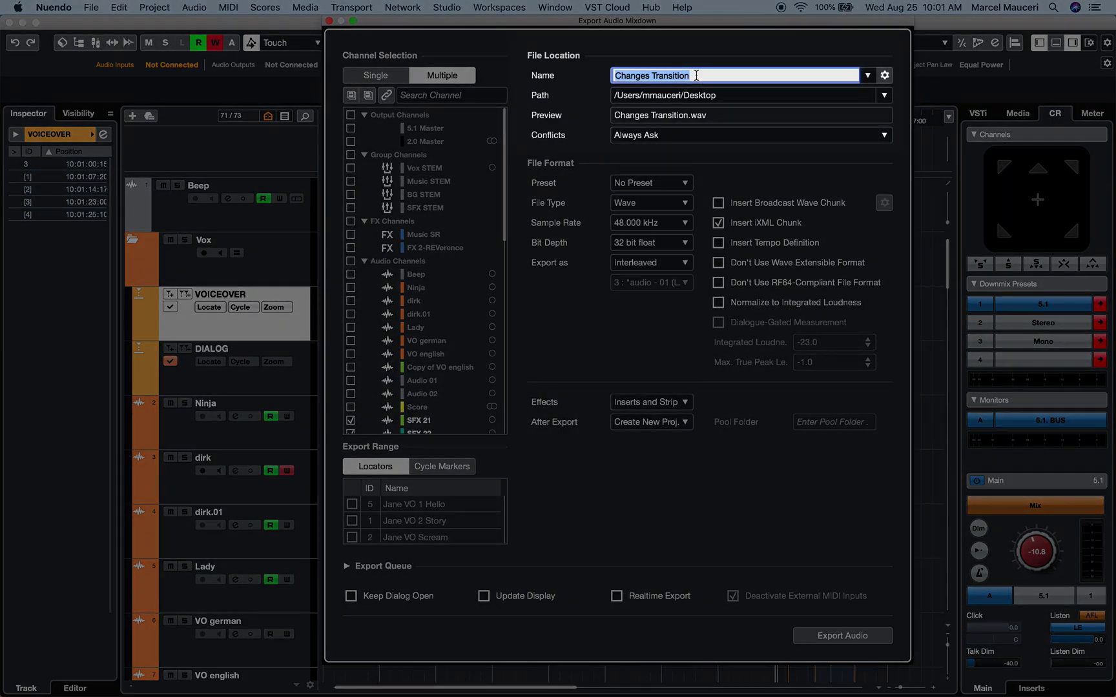
{"action": "left_click", "coordinate": [696, 76]}
{"action": "type", "text": "1"}
- Add Name, Free Text 'Action 1' and Project Name to the channel naming scheme
{"action": "left_click", "coordinate": [885, 75]}
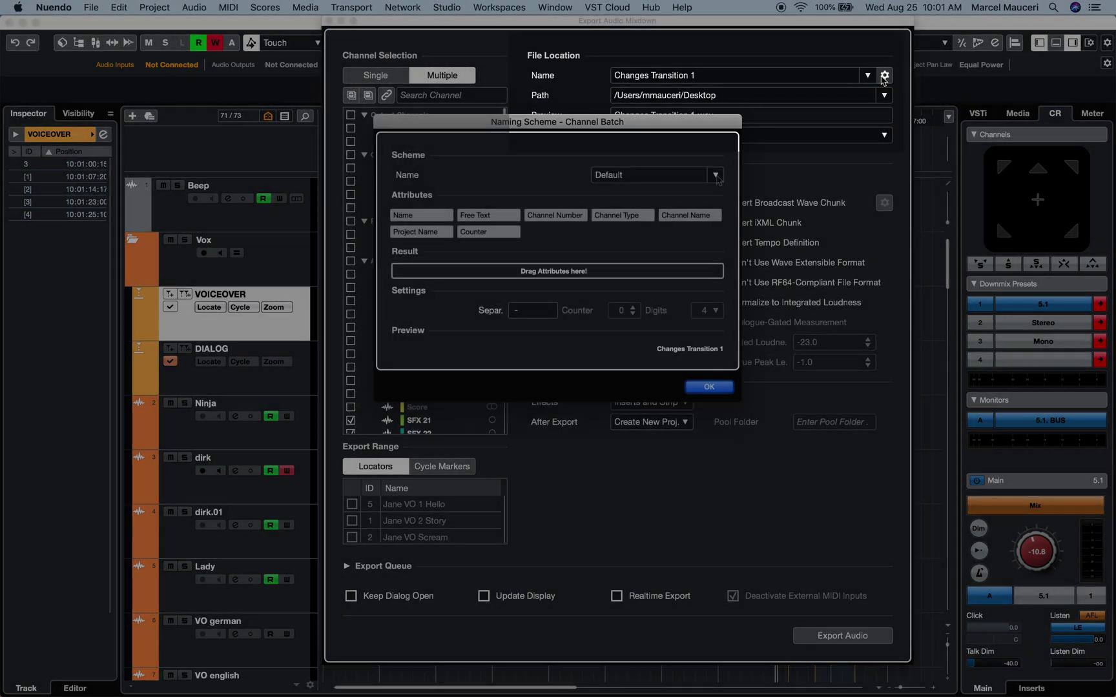
{"action": "left_click", "coordinate": [715, 175]}
{"action": "left_click", "coordinate": [421, 222]}
{"action": "left_click", "coordinate": [421, 215]}
{"action": "left_click", "coordinate": [488, 215]}
{"action": "left_click", "coordinate": [482, 270]}
{"action": "type", "text": "A"}
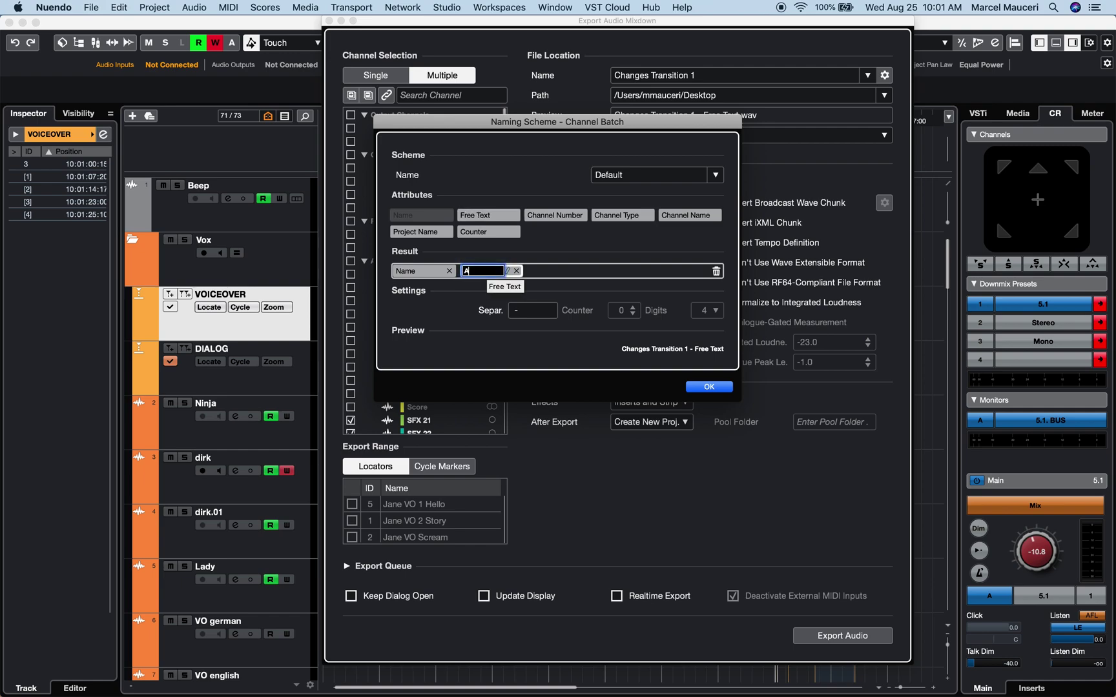
{"action": "type", "text": "ction 1"}
{"action": "left_click", "coordinate": [421, 232]}
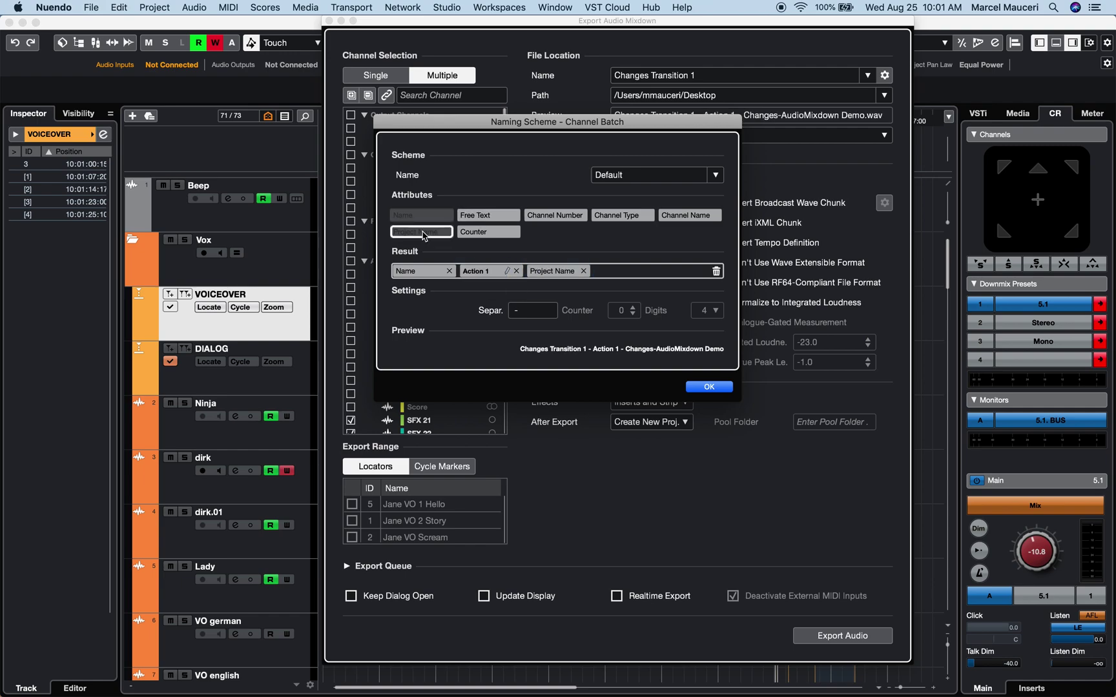
{"action": "left_click", "coordinate": [708, 387]}
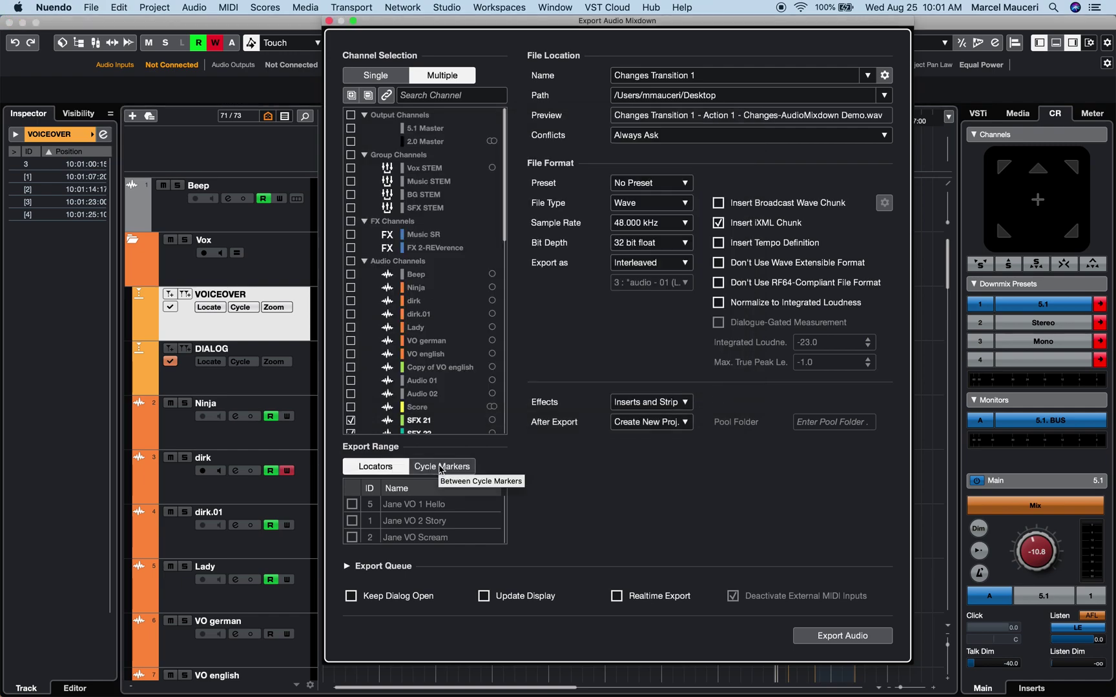
- Export by Cycle Markers with marker names in file names, keeping Conflicts on Always Ask
{"action": "left_click", "coordinate": [441, 468]}
{"action": "left_click", "coordinate": [885, 75]}
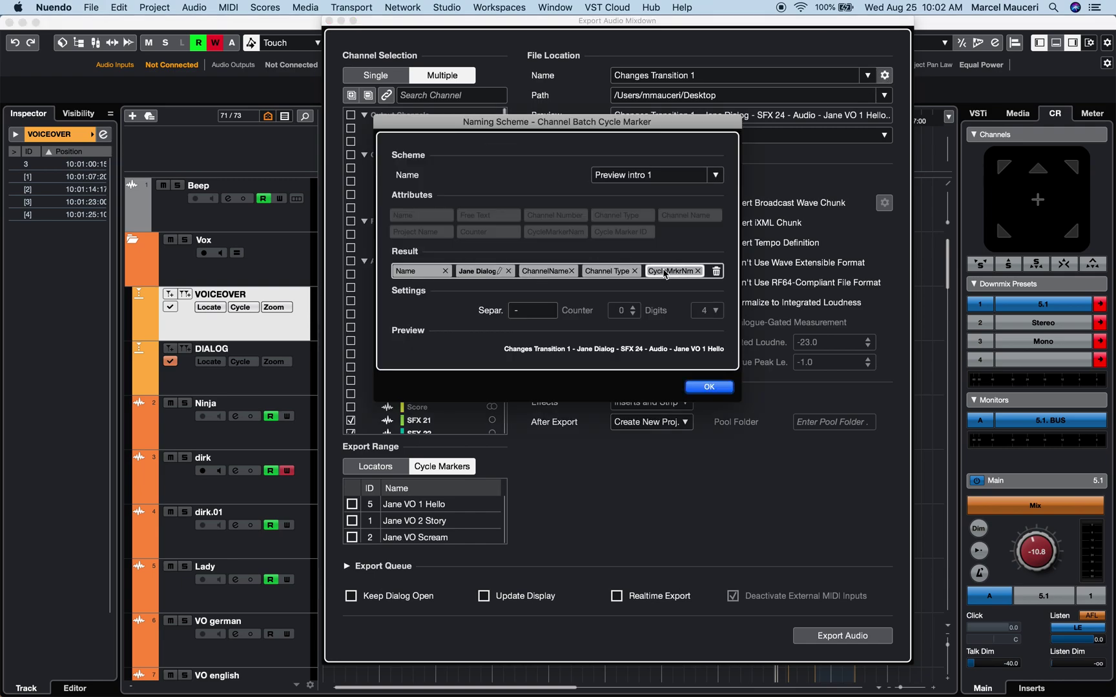
{"action": "left_click", "coordinate": [701, 388]}
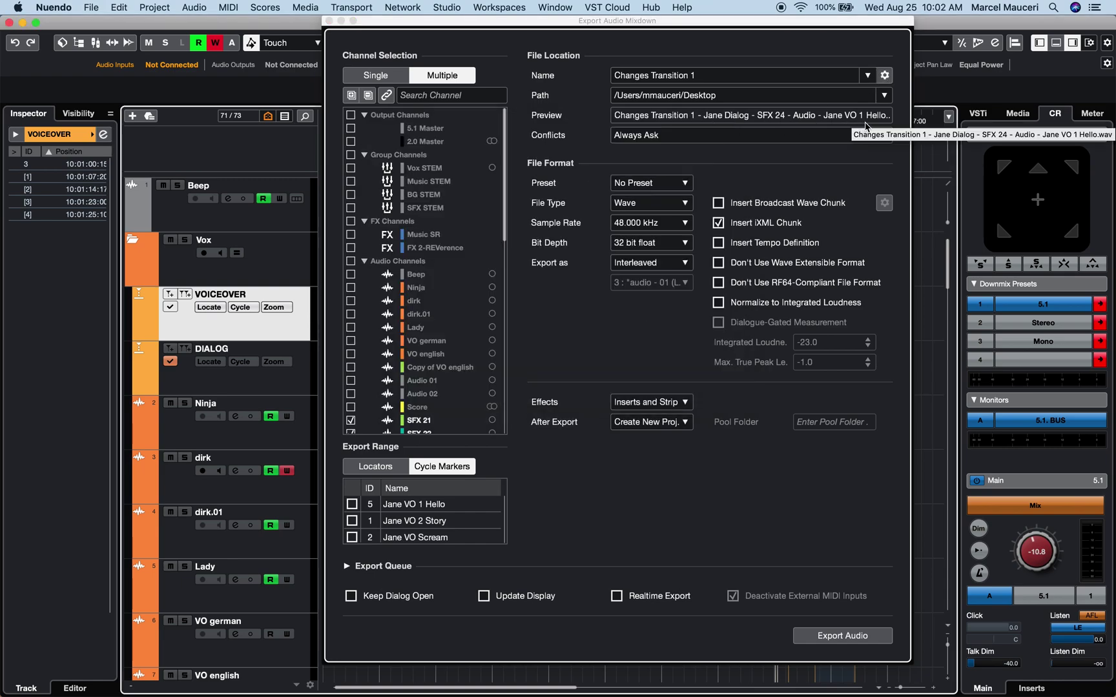
{"action": "left_click", "coordinate": [885, 137]}
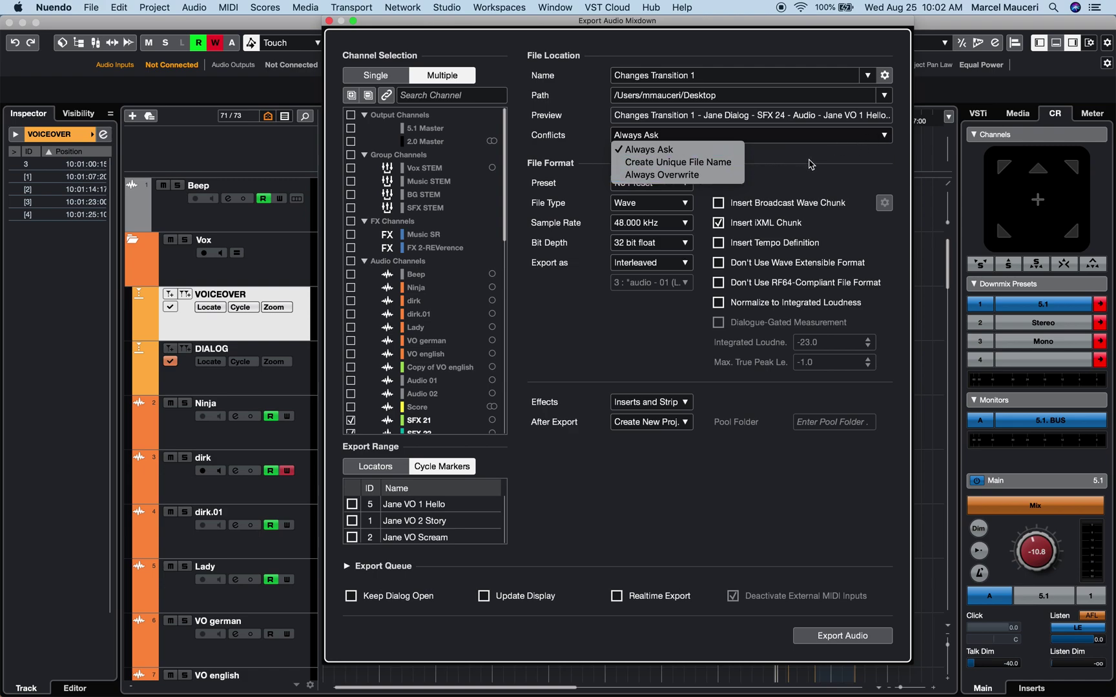
{"action": "left_click", "coordinate": [812, 165]}
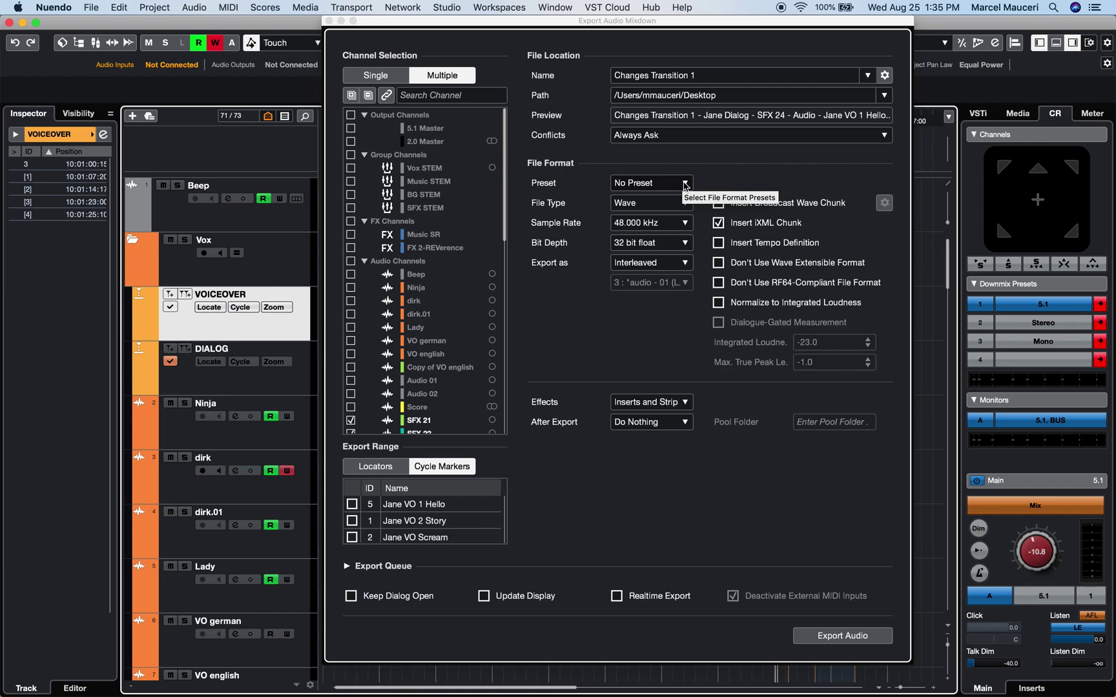
- Keep Wave, 48 kHz, 32 bit float interleaved, and normalize to -23.0 integrated loudness
{"action": "left_click", "coordinate": [687, 204]}
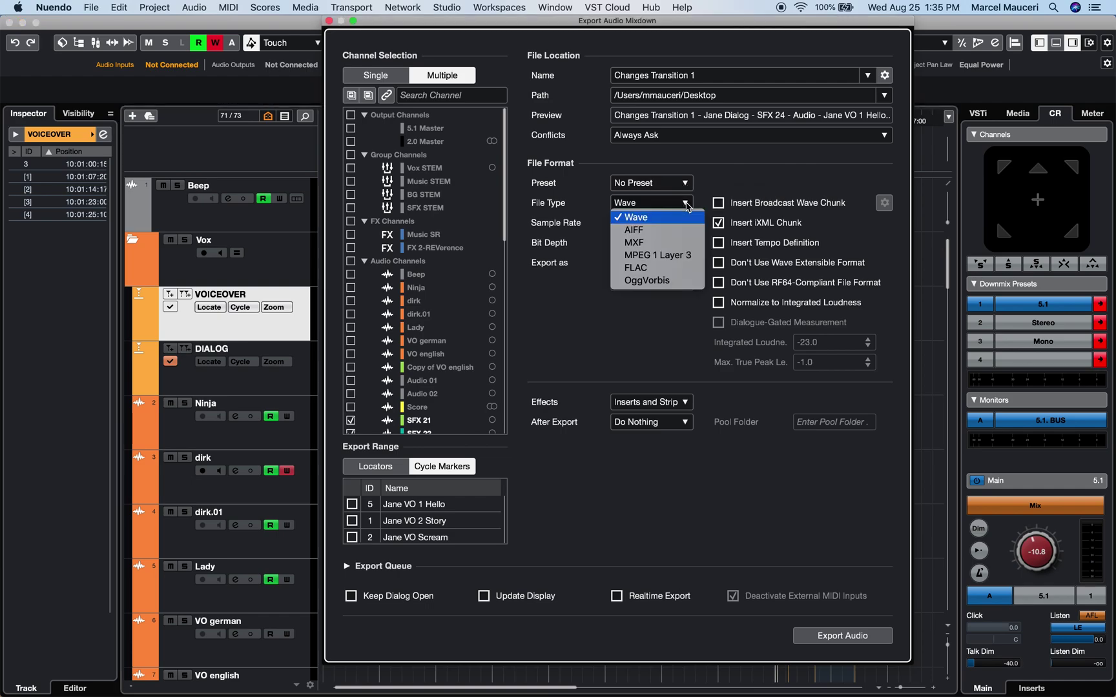
{"action": "left_click", "coordinate": [687, 222]}
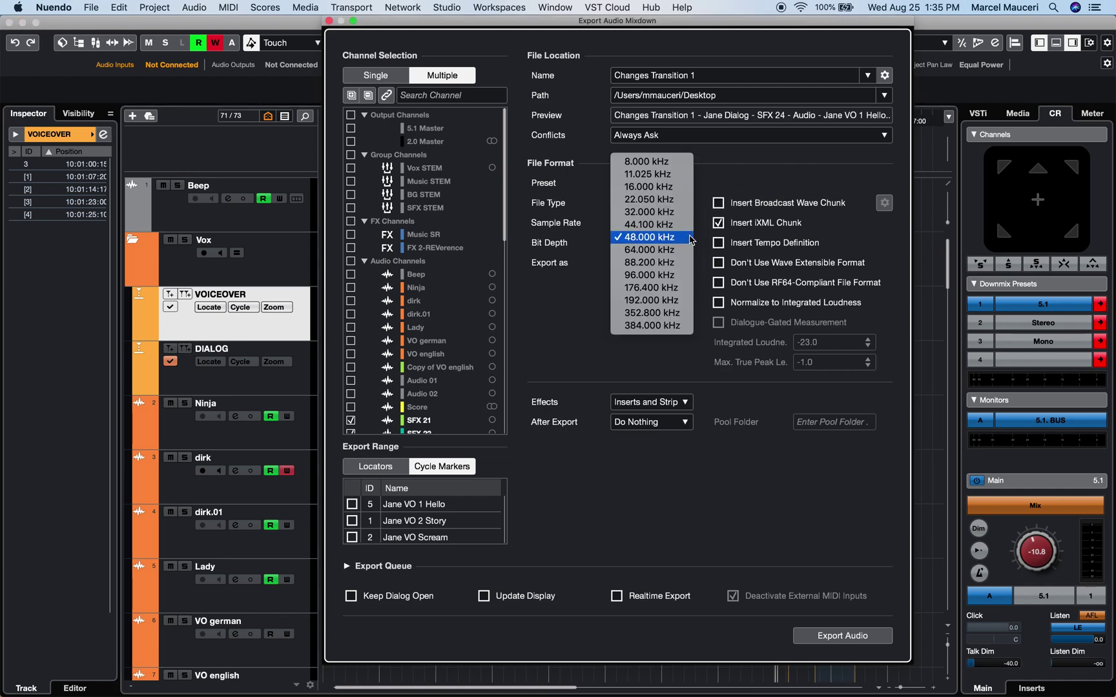
{"action": "left_click", "coordinate": [688, 243]}
{"action": "left_click", "coordinate": [687, 263]}
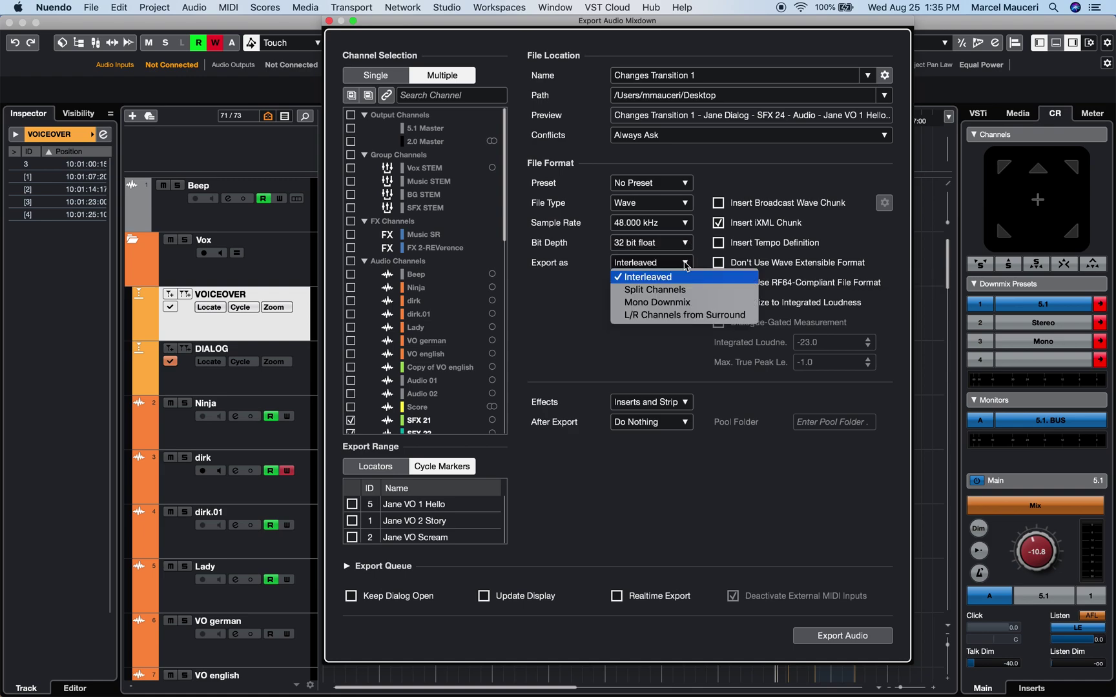
{"action": "left_click", "coordinate": [582, 295]}
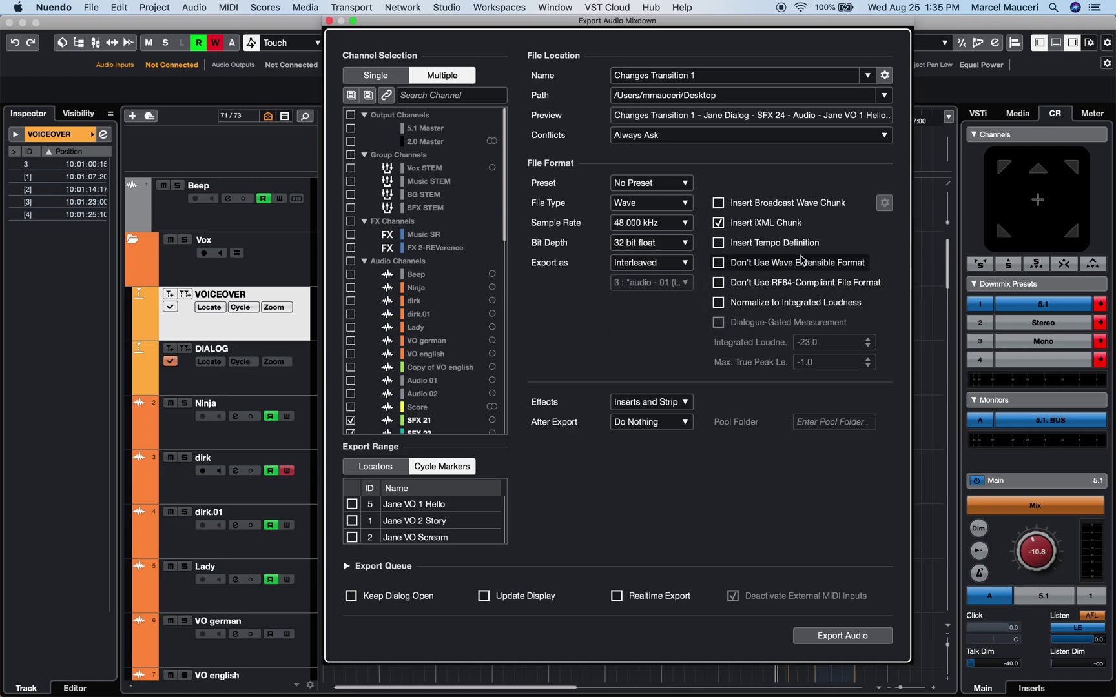
{"action": "left_click", "coordinate": [718, 303]}
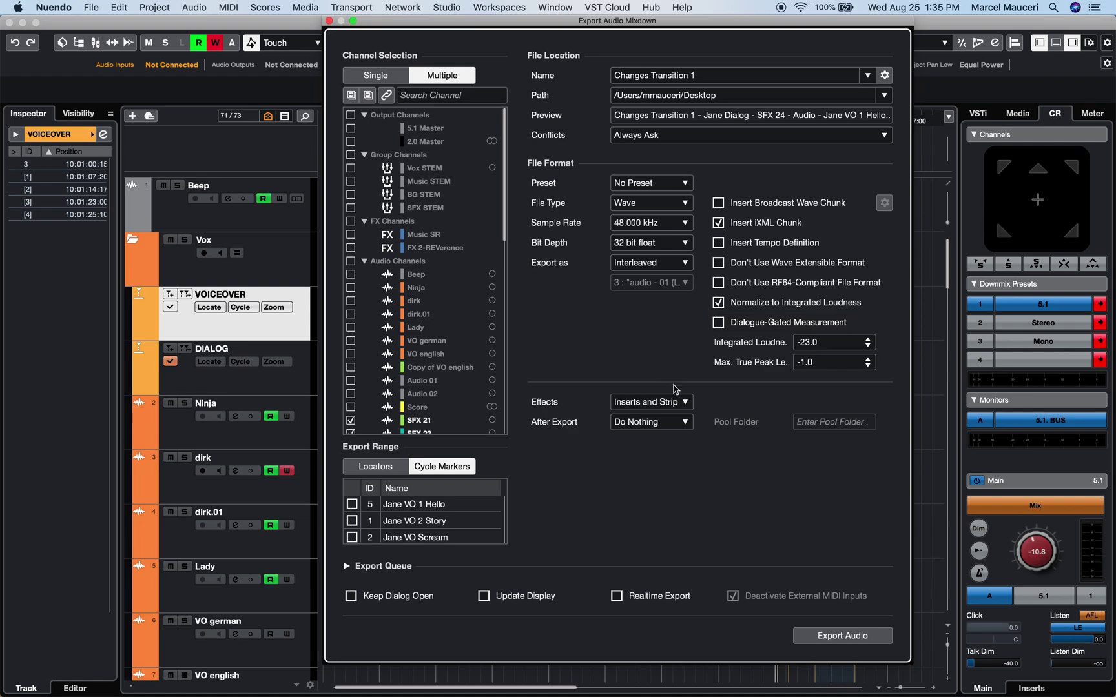
- Keep Effects on Inserts and Strip and set After Export to Create New Project
{"action": "left_click", "coordinate": [685, 401]}
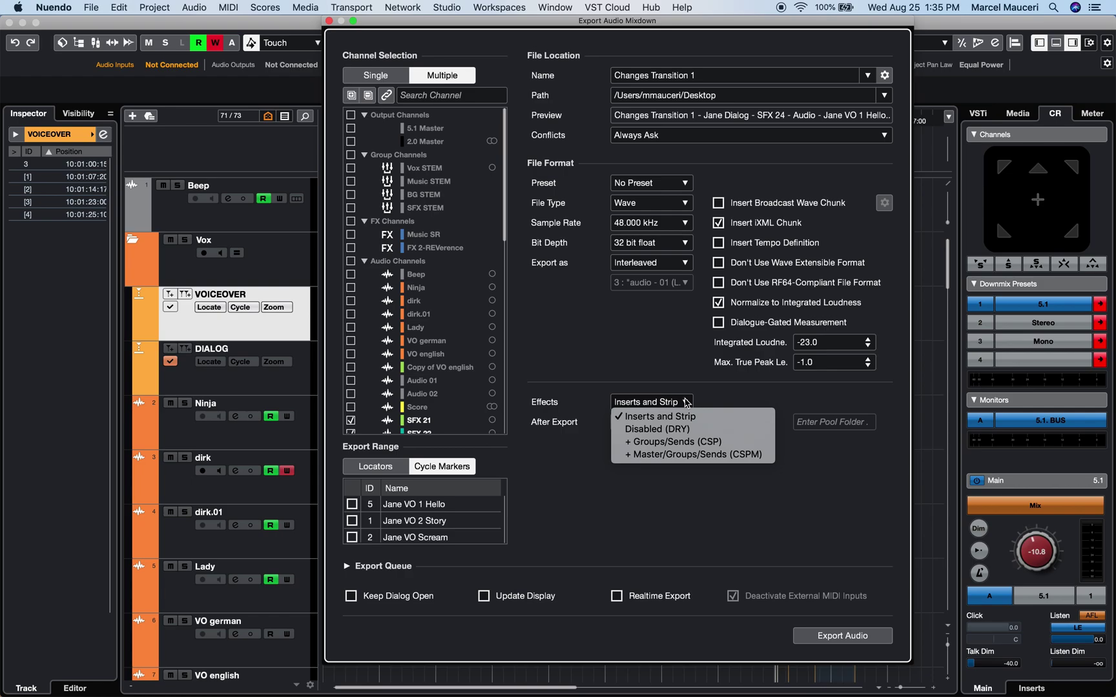
{"action": "left_click", "coordinate": [586, 453]}
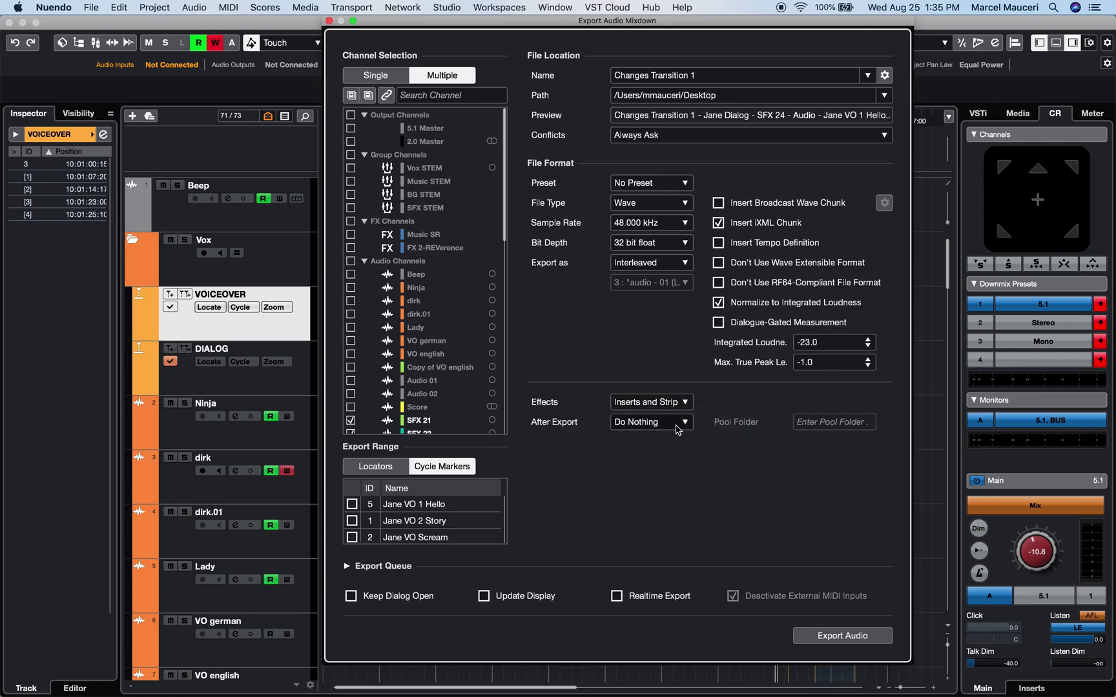
{"action": "left_click", "coordinate": [683, 427]}
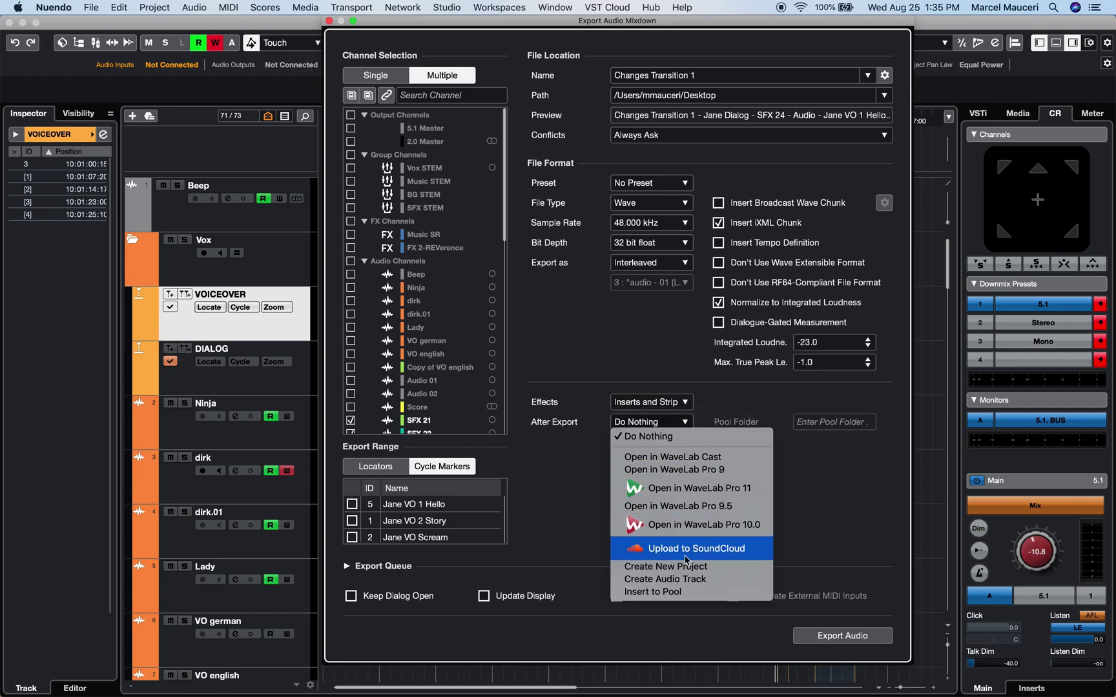
{"action": "left_click", "coordinate": [689, 568]}
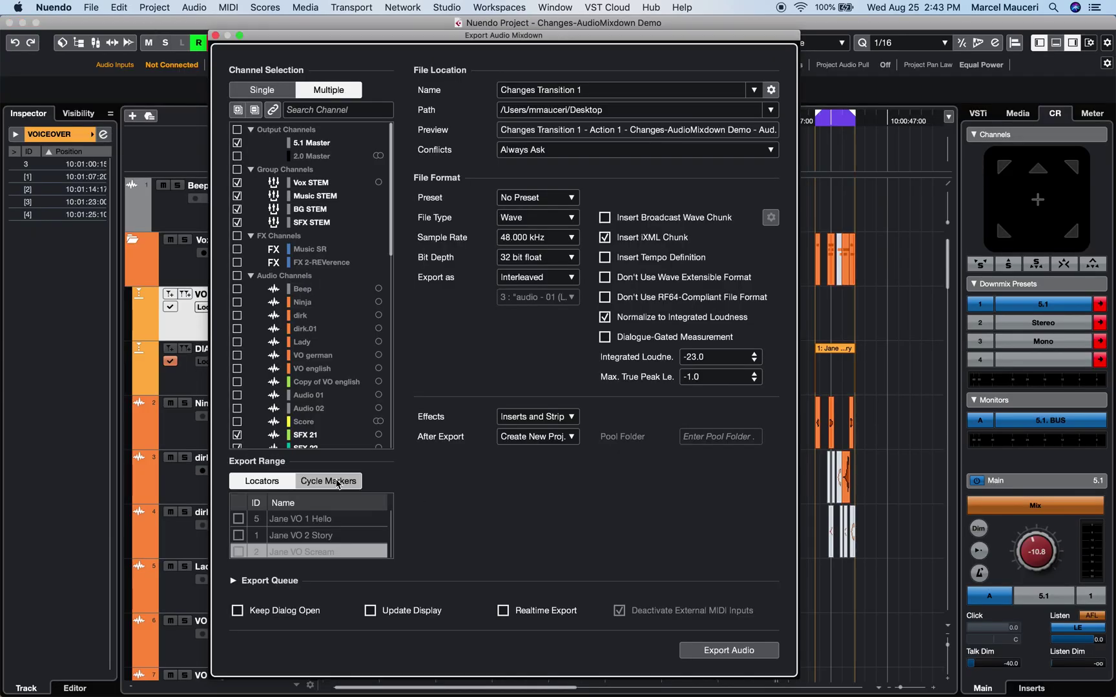
- Export the Jane VO 1 Hello, 2 Story and Scream cycle marker ranges
{"action": "left_click", "coordinate": [328, 481]}
{"action": "left_click", "coordinate": [238, 535]}
{"action": "left_click", "coordinate": [238, 552]}
{"action": "left_click", "coordinate": [728, 650]}
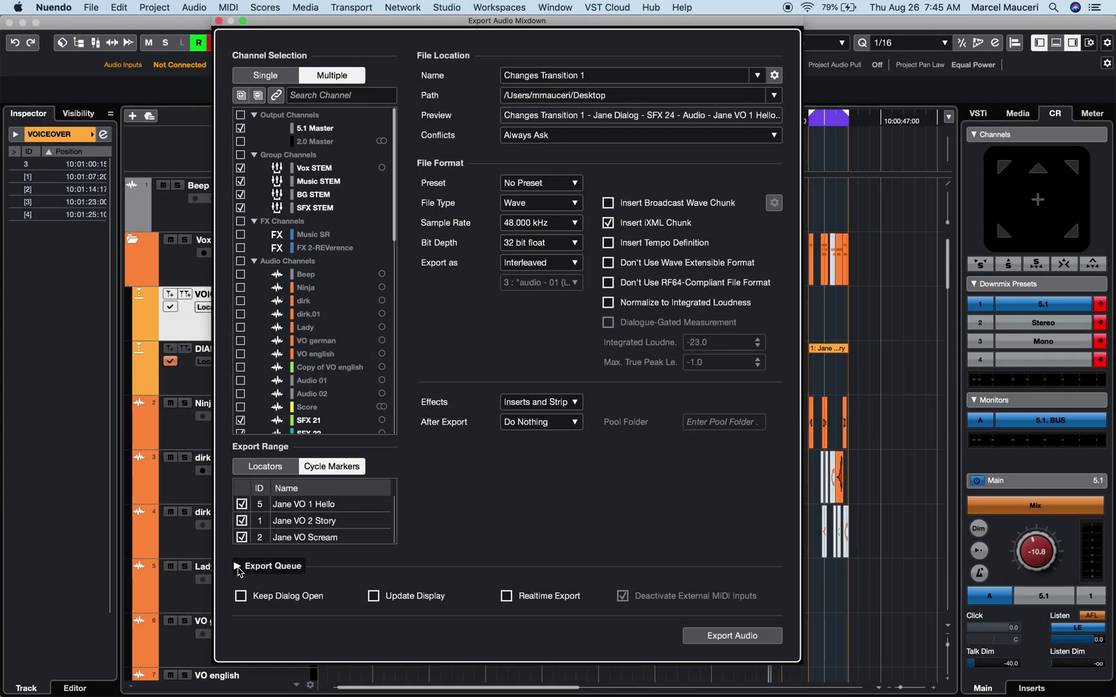
- Queue export jobs for the cycle markers, the locator range, and a moved locator range
{"action": "left_click", "coordinate": [271, 635]}
{"action": "left_click", "coordinate": [335, 479]}
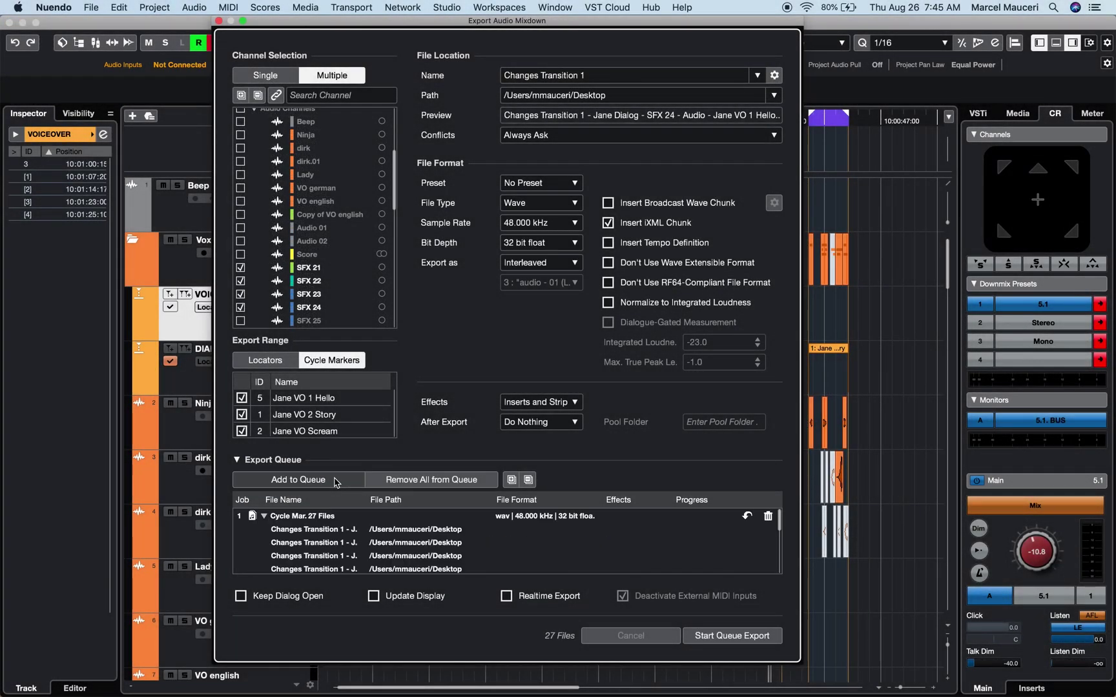
{"action": "left_click", "coordinate": [264, 361]}
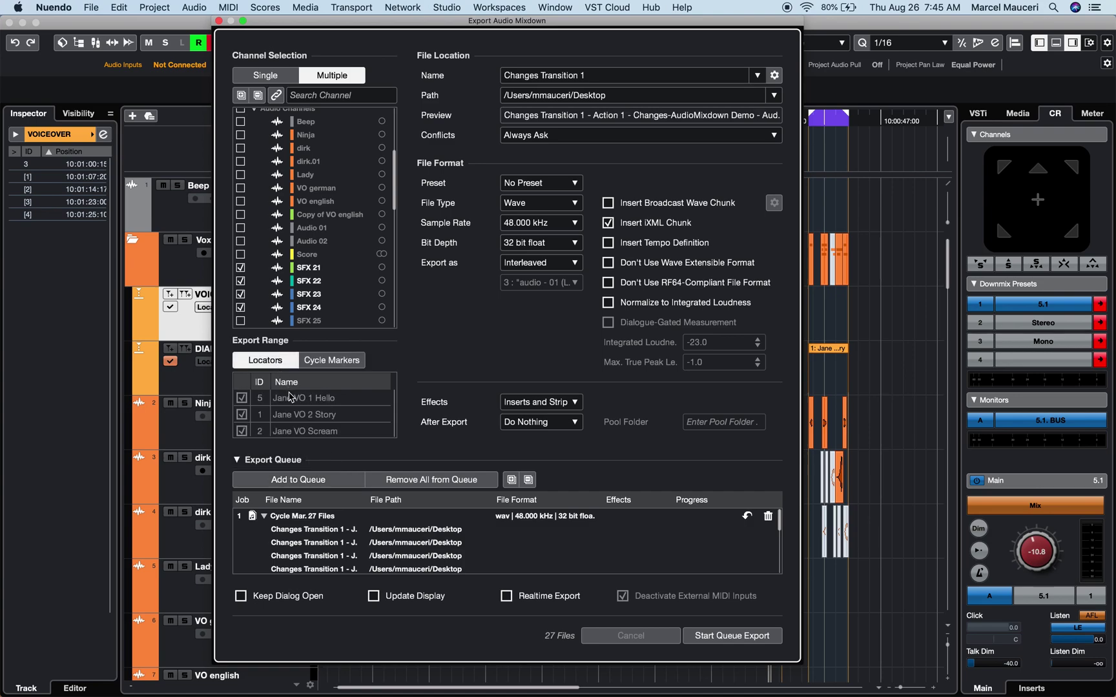
{"action": "left_click", "coordinate": [306, 481]}
{"action": "left_click_drag", "start_coordinate": [858, 114], "coordinate": [904, 113]}
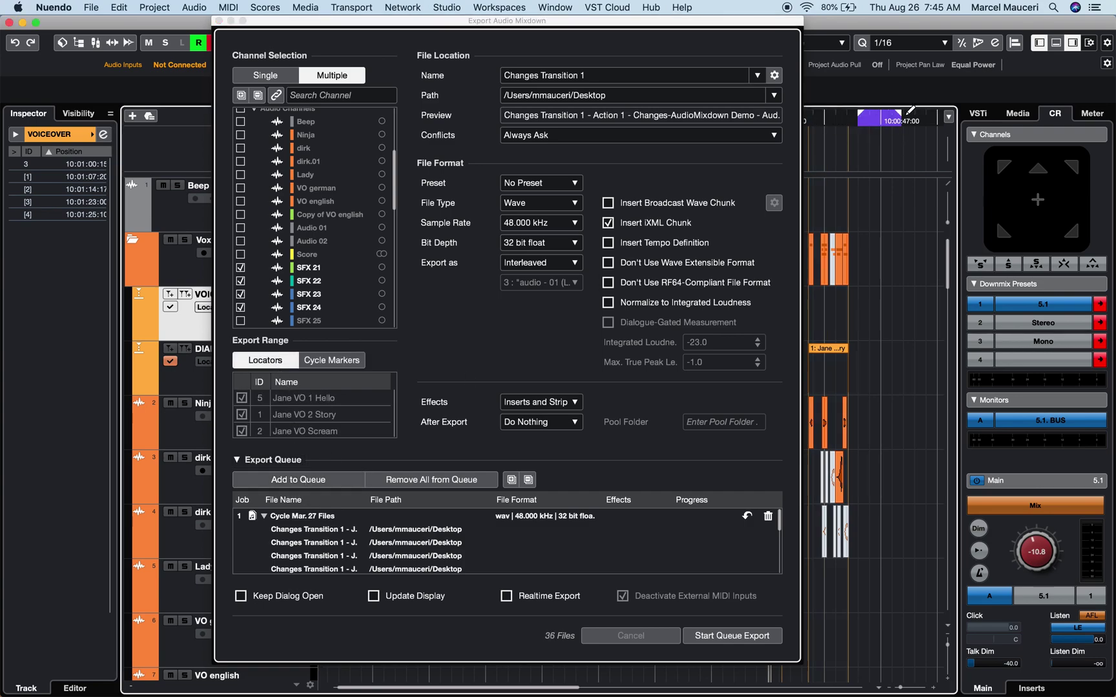
{"action": "left_click", "coordinate": [271, 479]}
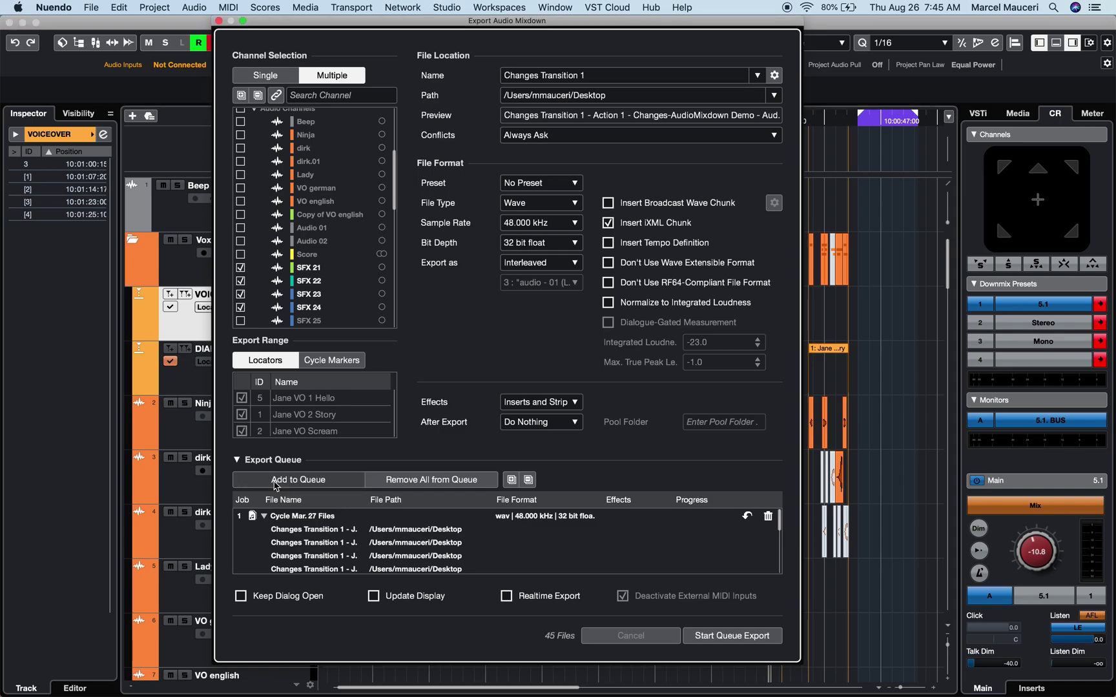
{"action": "left_click", "coordinate": [528, 479]}
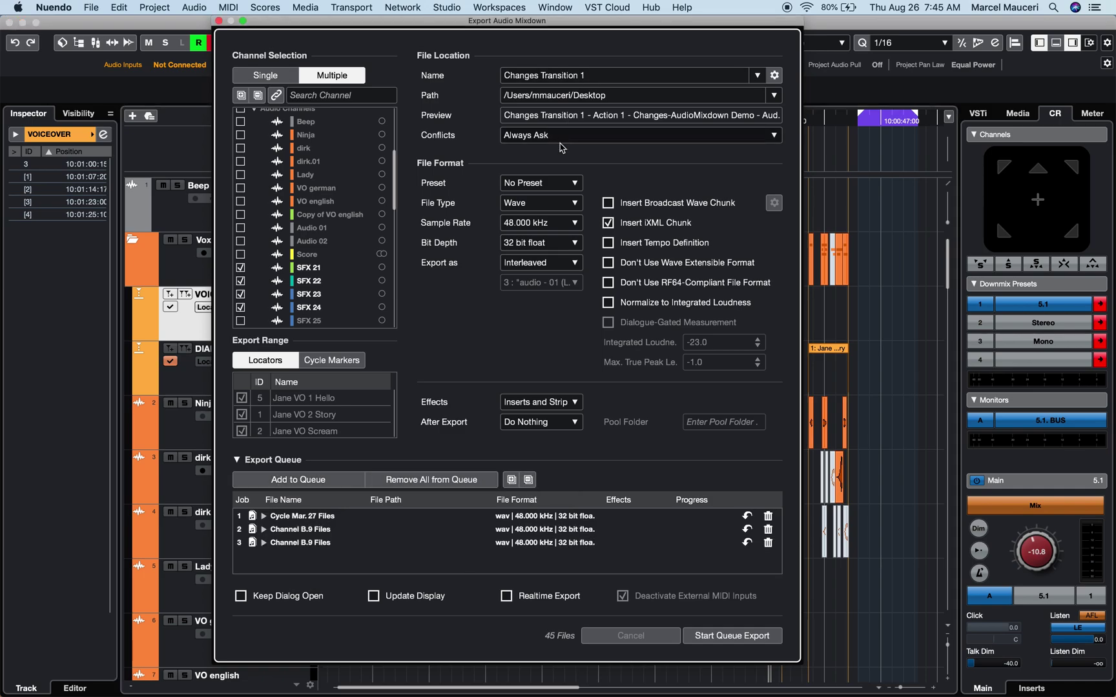
- Queue 44.1 kHz jobs with CSP effects and with Inserts and Strip, then start the queue export
{"action": "left_click", "coordinate": [575, 222]}
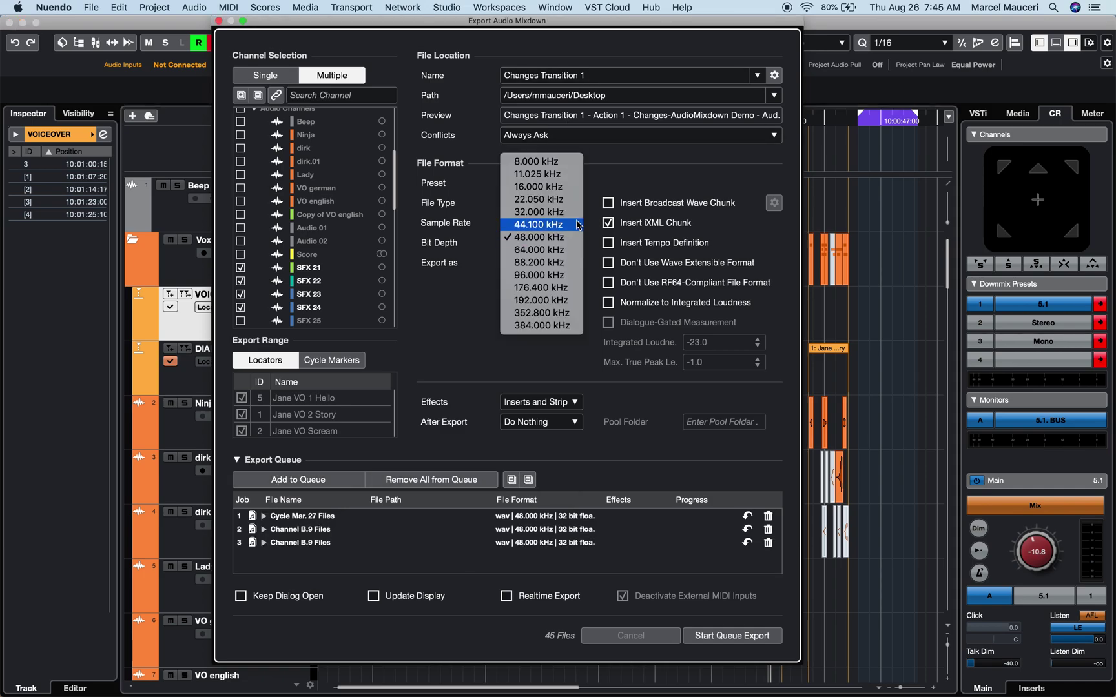
{"action": "left_click", "coordinate": [576, 224]}
{"action": "left_click", "coordinate": [577, 403]}
{"action": "left_click", "coordinate": [583, 442]}
{"action": "left_click", "coordinate": [298, 480]}
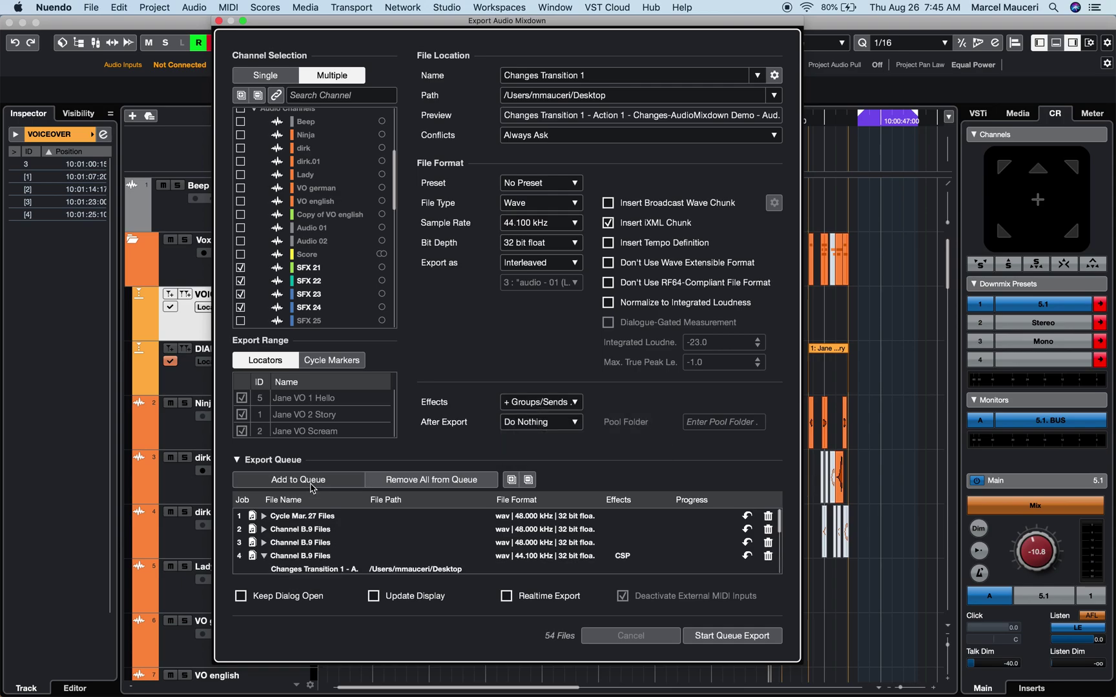
{"action": "left_click", "coordinate": [541, 403]}
{"action": "left_click", "coordinate": [549, 417]}
{"action": "left_click", "coordinate": [321, 480]}
{"action": "left_click", "coordinate": [736, 636]}
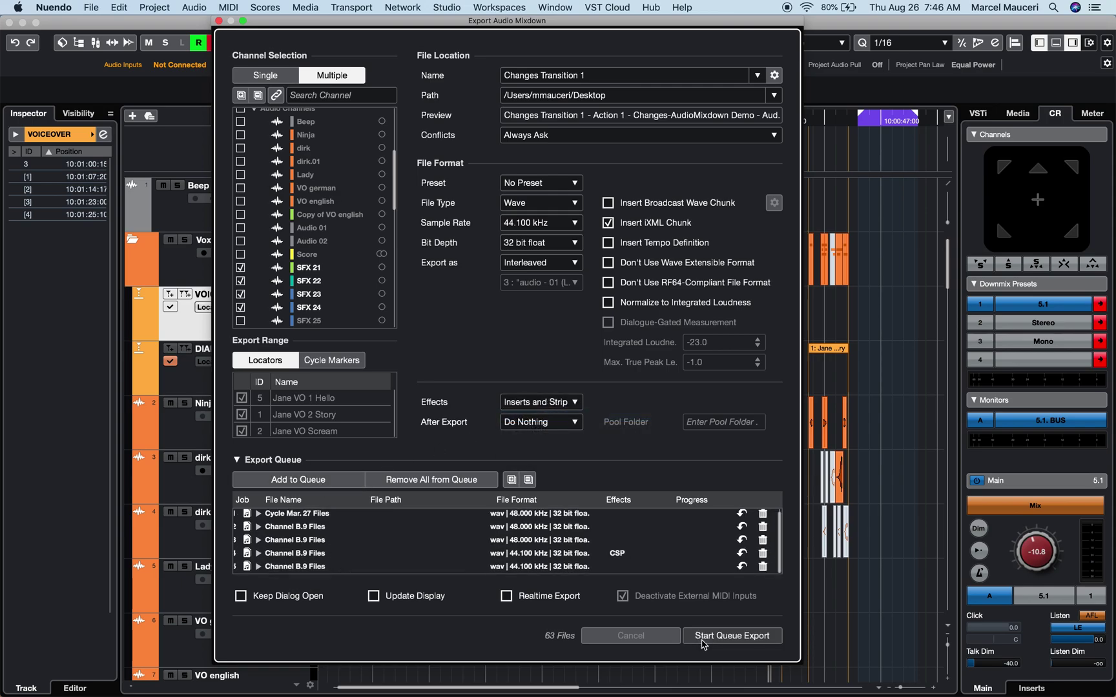